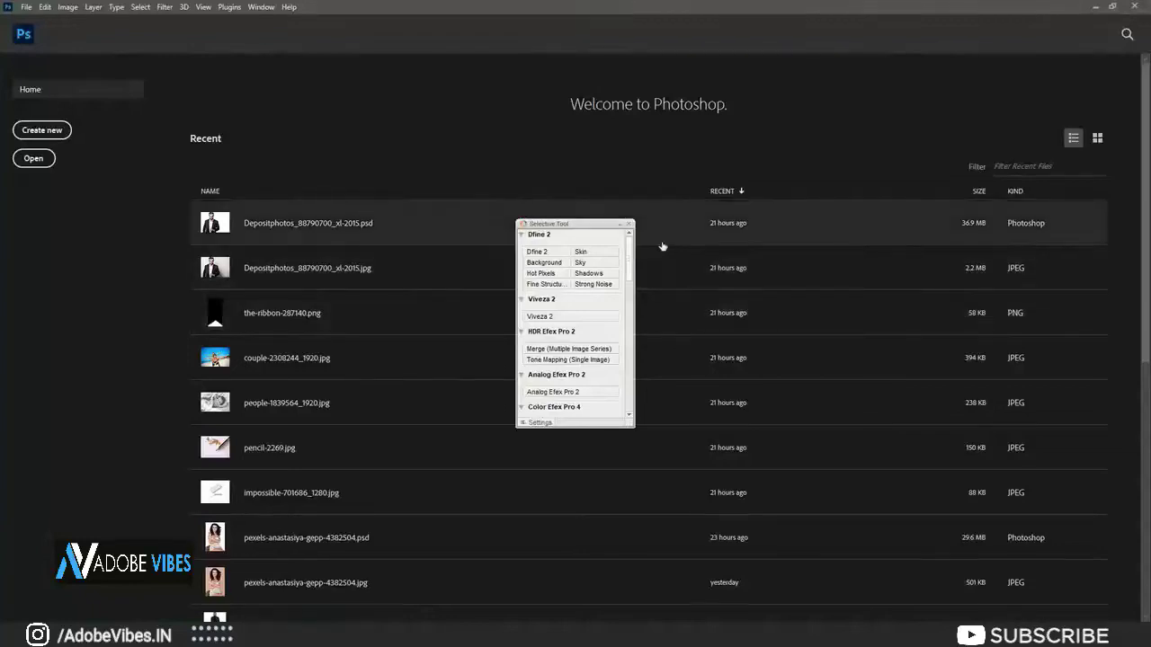
# - Close the filter plug-in panel and open the photo of the woman
pyautogui.click(628, 223)
pyautogui.hotkey('ctrl', 'o')
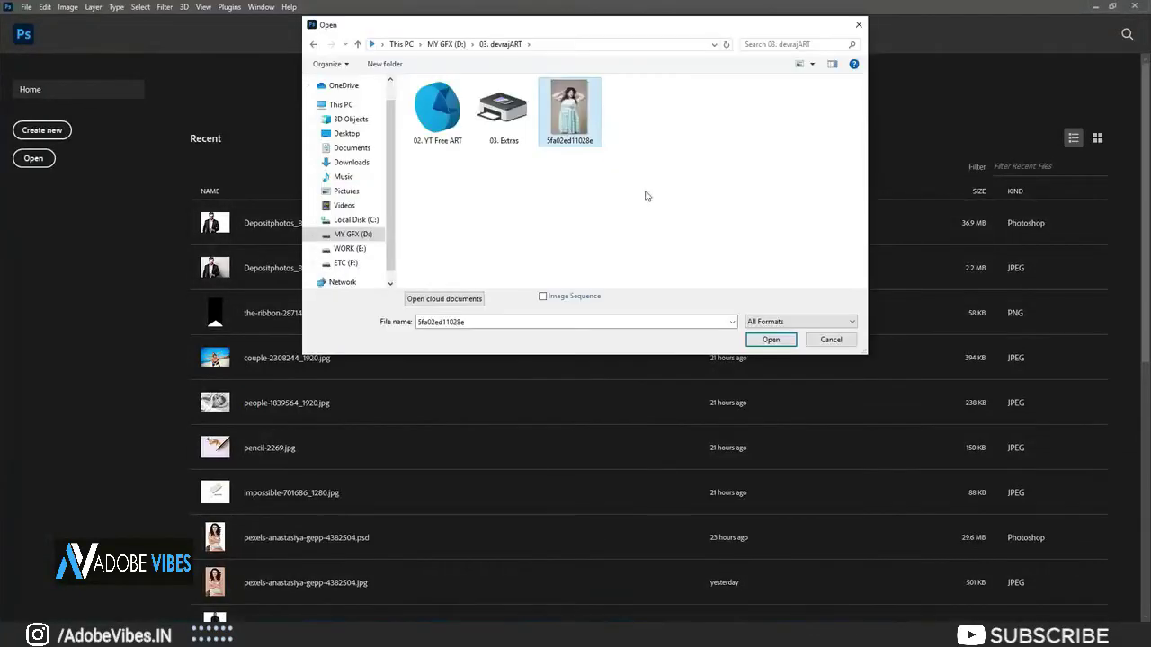
pyautogui.click(778, 339)
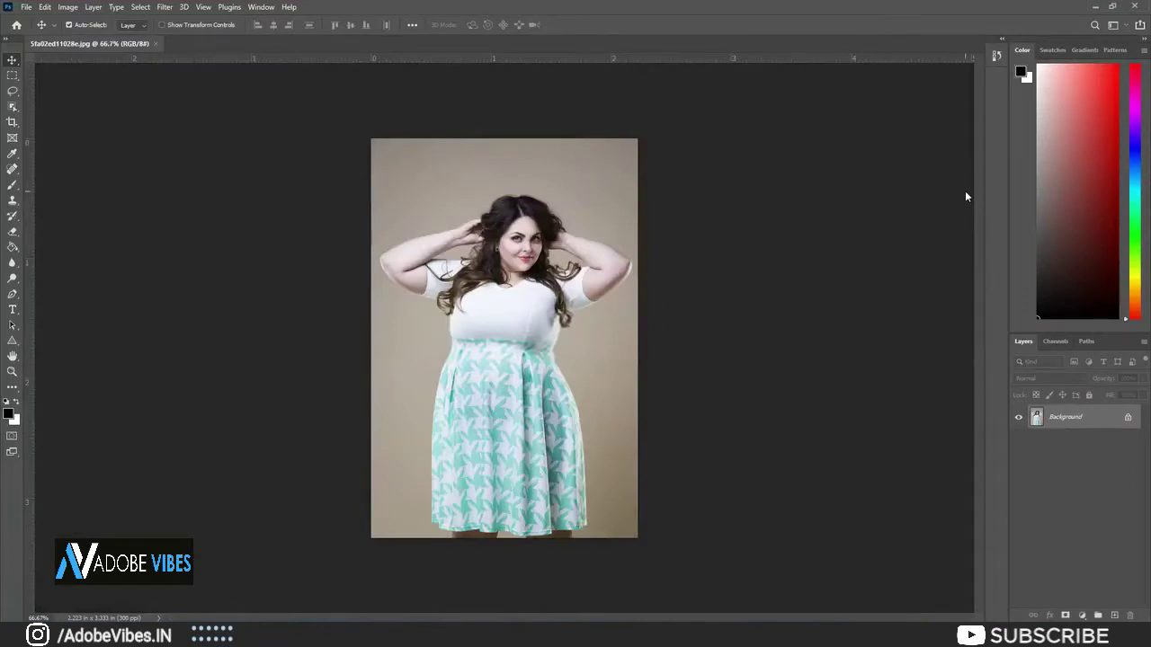
# - Fit the photo to the window and open Select and Mask
pyautogui.hotkey('ctrl', '0')
pyautogui.hotkey('ctrl', '-')
pyautogui.click(141, 8)
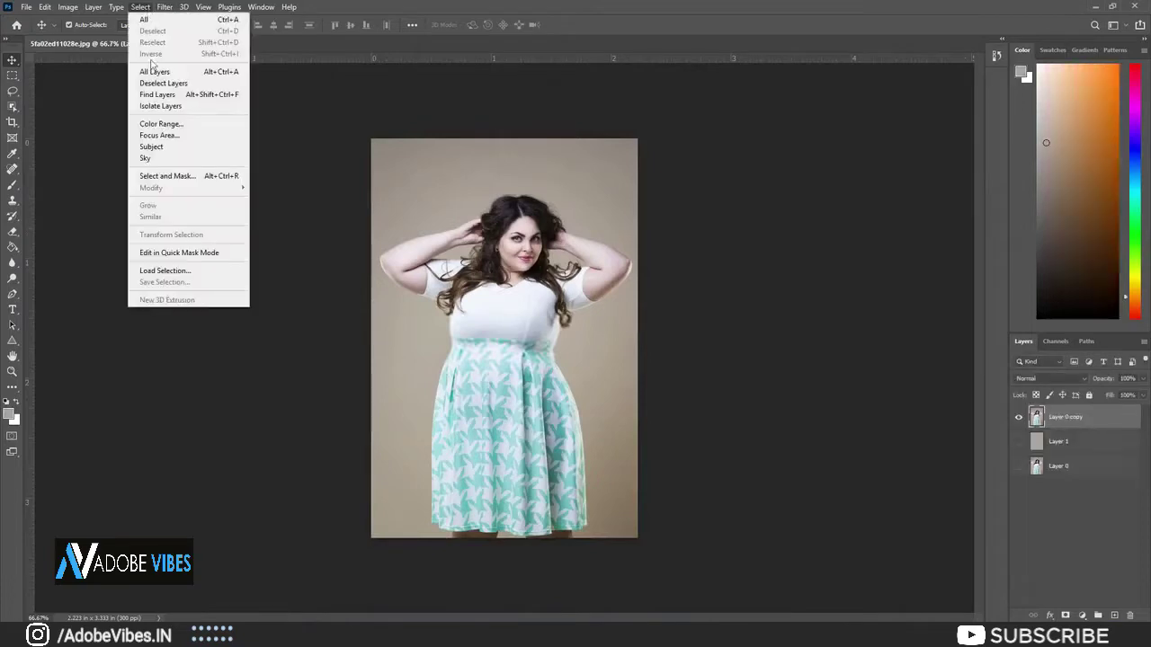
pyautogui.click(182, 176)
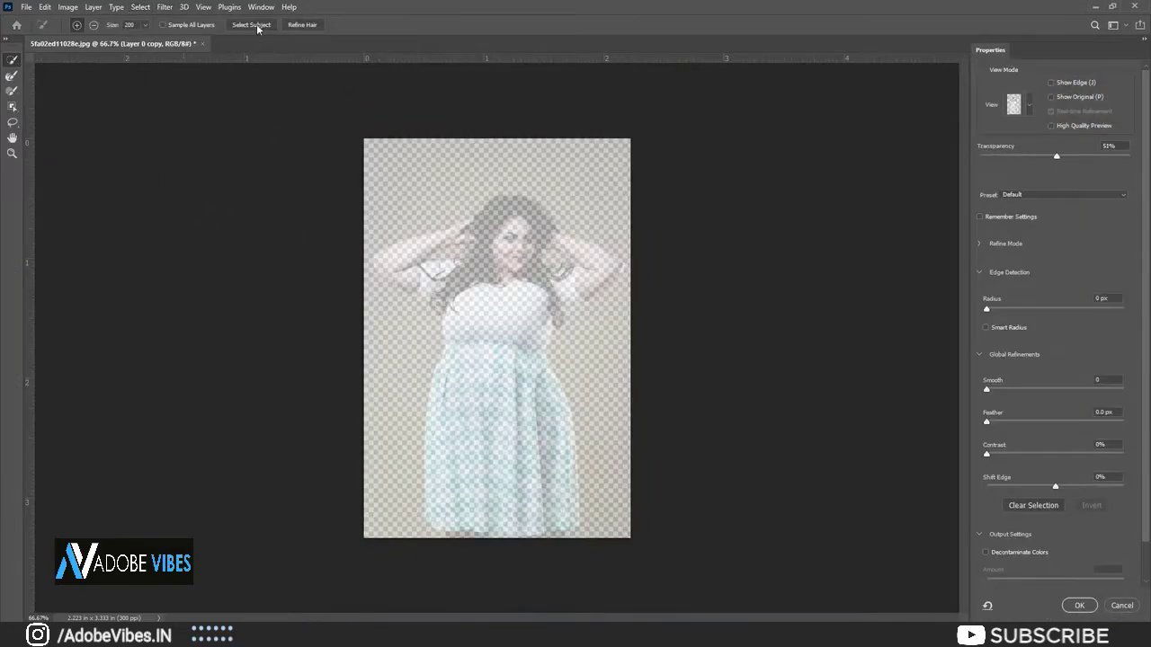
# - Auto-select the woman with Select Subject, then brush in her hair strands and dress hem
pyautogui.click(258, 26)
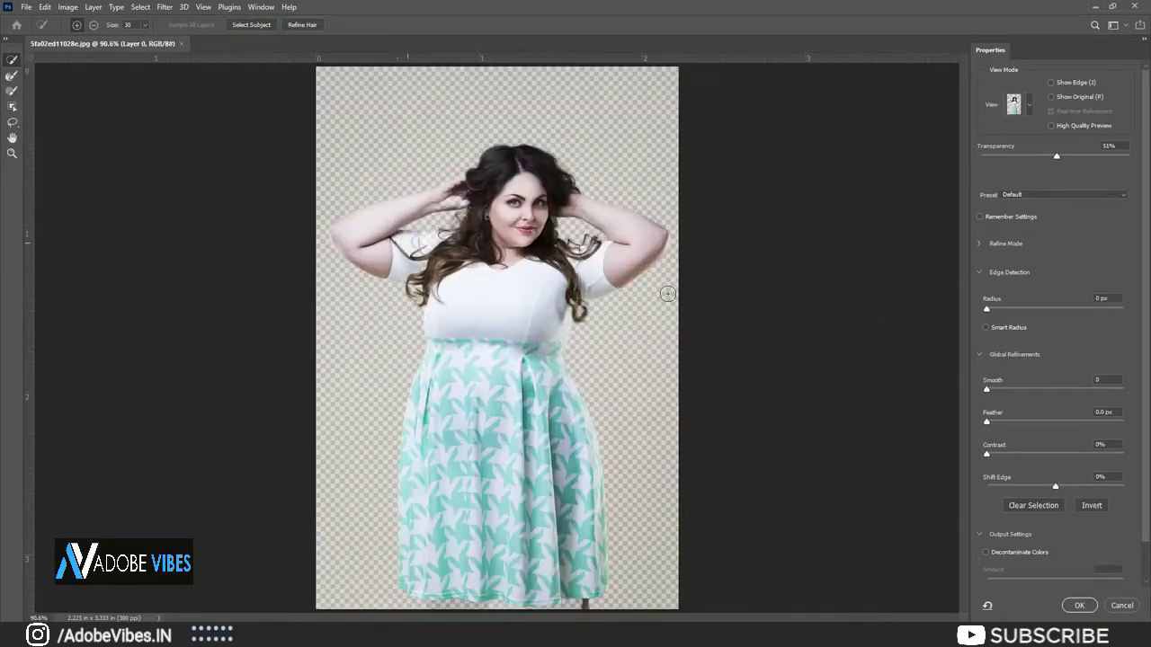
pyautogui.moveTo(567, 243); pyautogui.dragTo(589, 248)
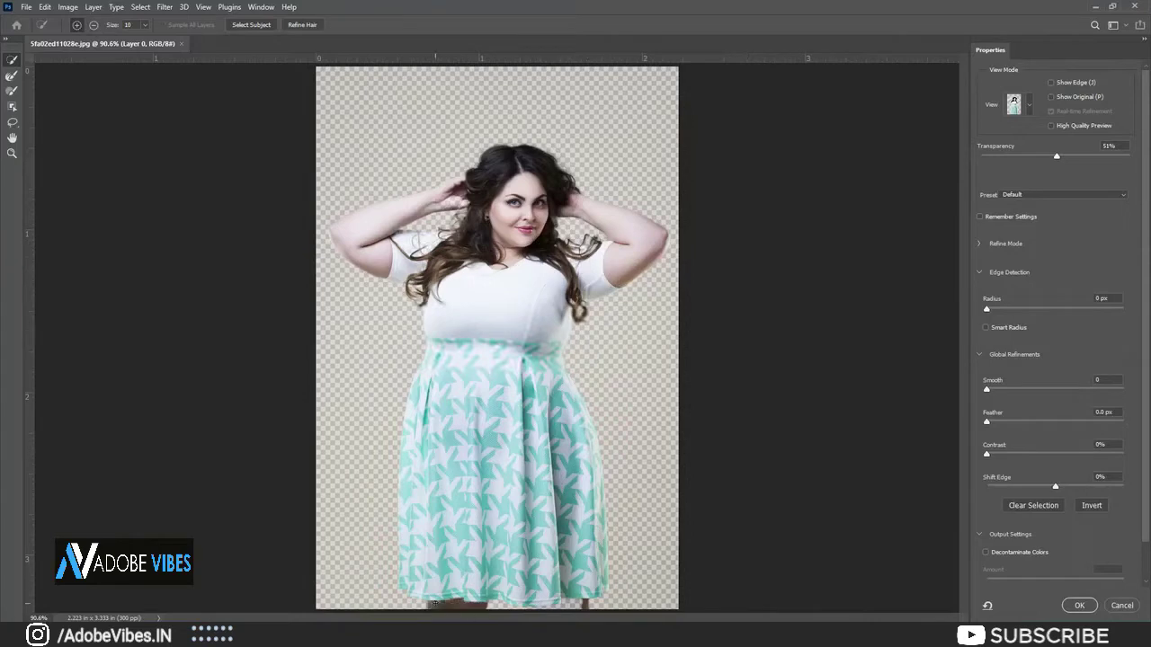
pyautogui.moveTo(435, 604); pyautogui.dragTo(595, 598)
# - Preview in Overlay mode and Refine Edge brush the hair over the left shoulder
pyautogui.click(1028, 108)
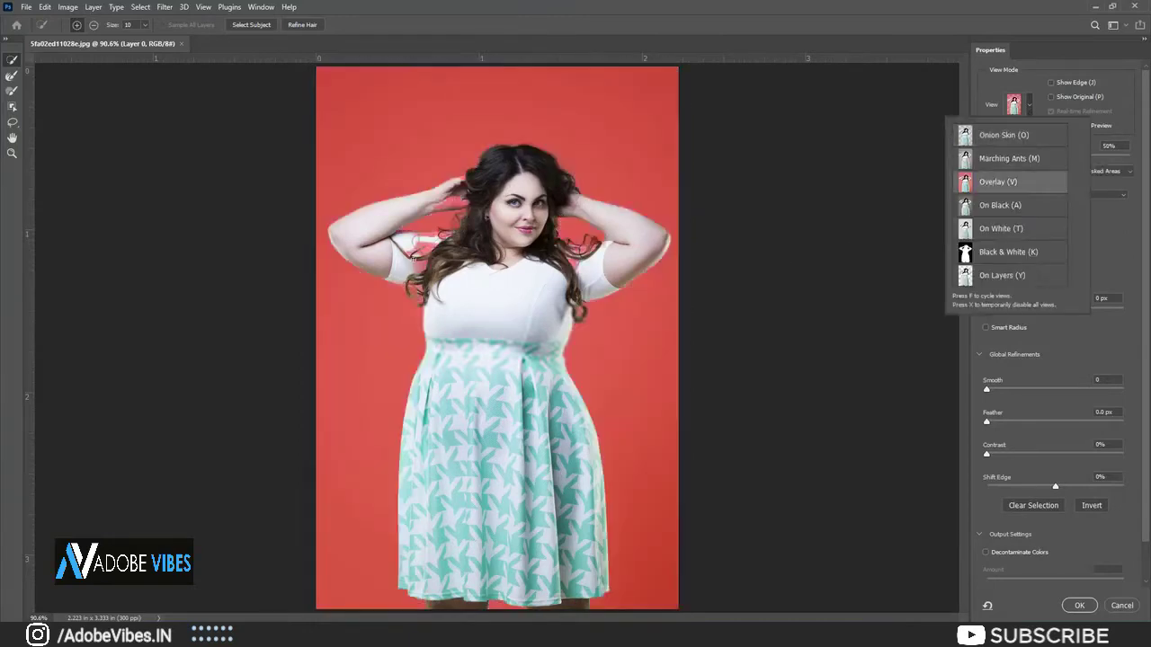
pyautogui.click(1006, 182)
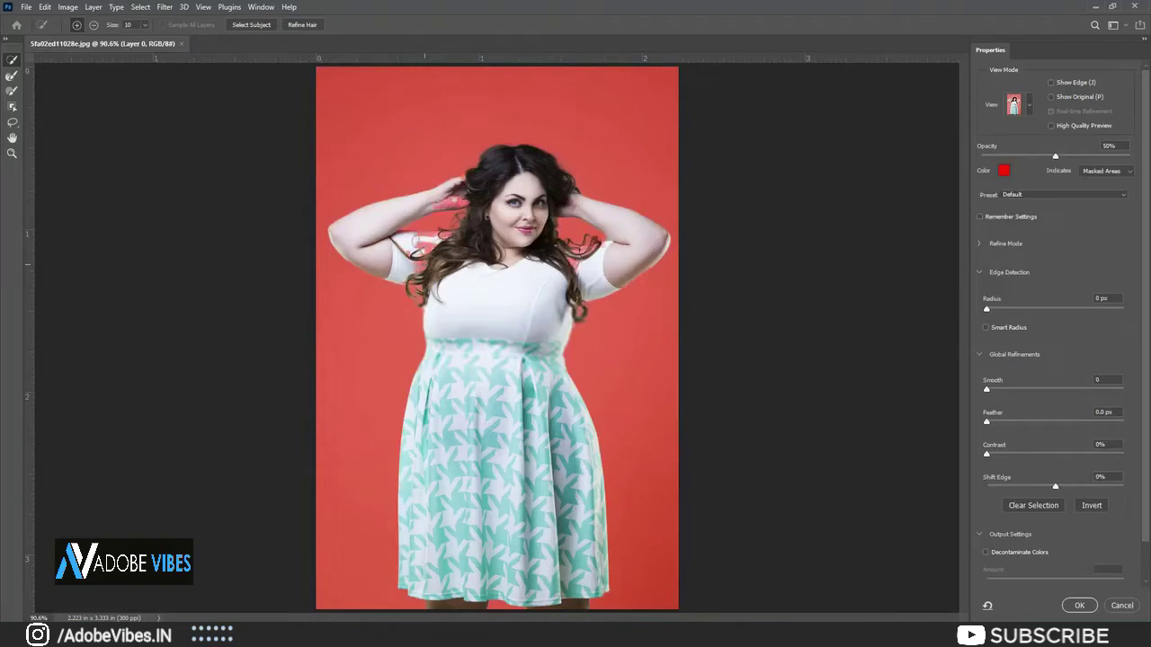
pyautogui.click(11, 78)
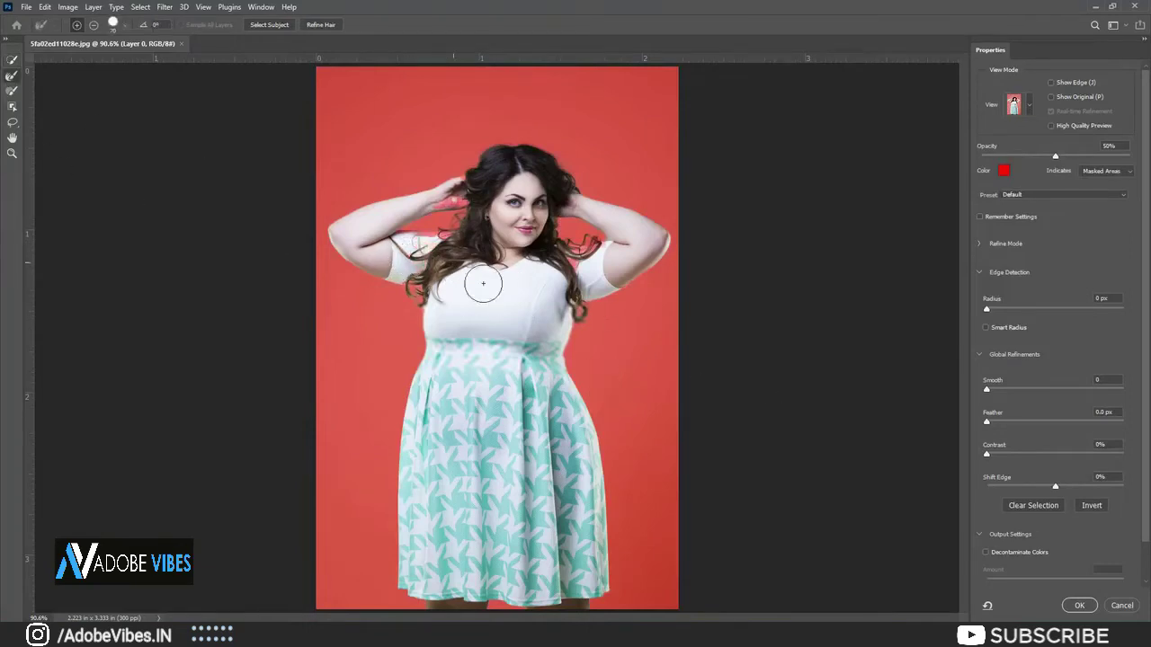
pyautogui.moveTo(449, 268); pyautogui.dragTo(418, 245)
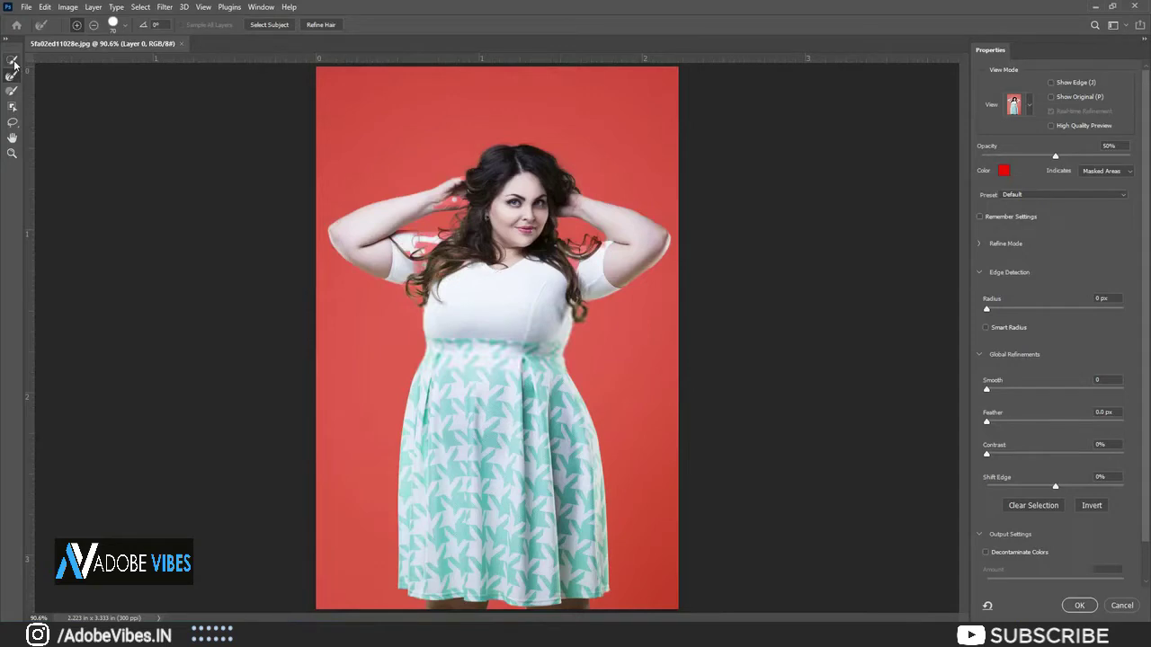
# - Set the Quick Selection brush to 45 and refine the hair beside her left hand
pyautogui.click(12, 61)
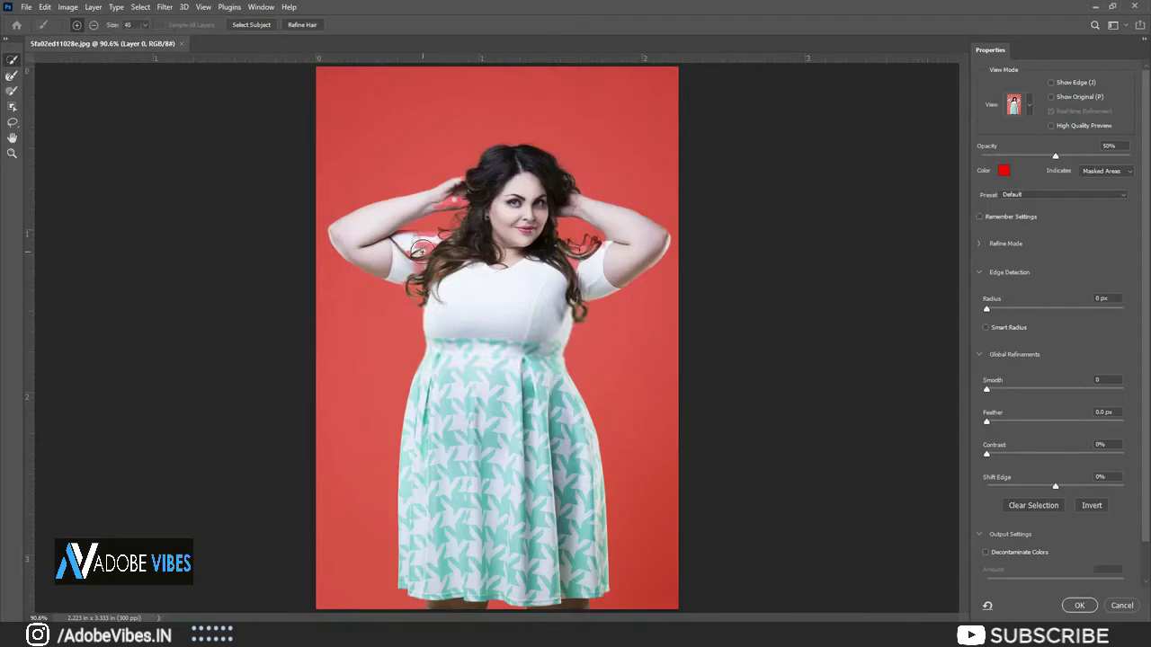
pyautogui.press(']')
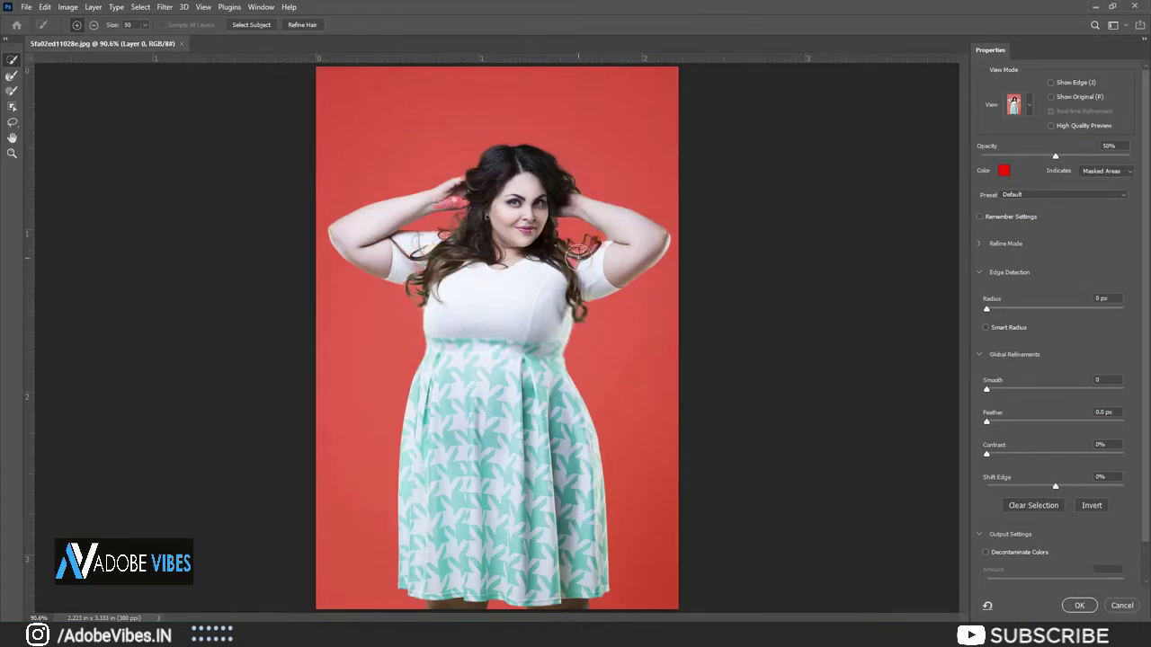
pyautogui.press(']')
pyautogui.press('[')
pyautogui.press('[')
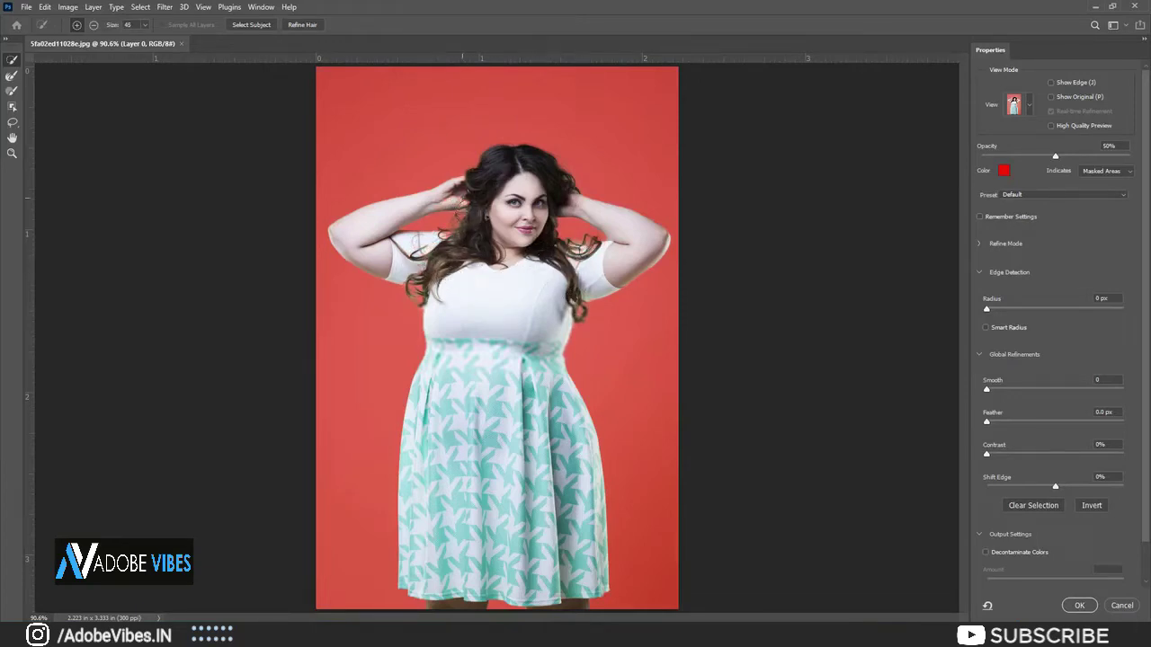
pyautogui.moveTo(436, 241); pyautogui.dragTo(418, 220)
# - Accept the refined selection, then output it as a New Layer with Layer Mask
pyautogui.click(1079, 605)
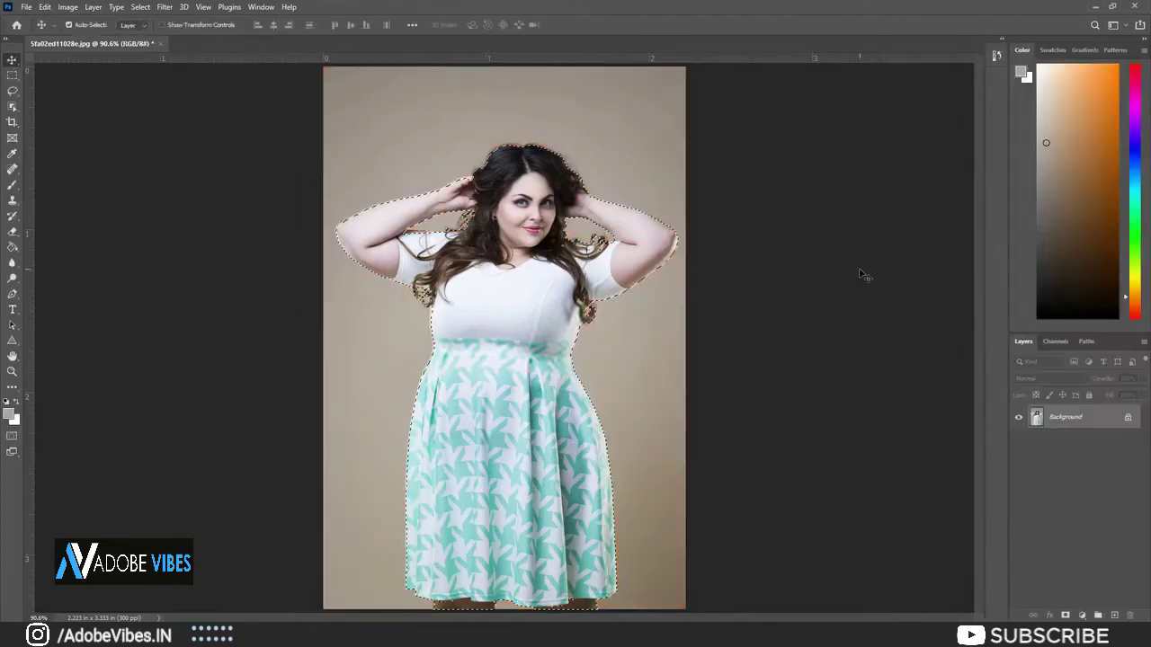
pyautogui.click(140, 7)
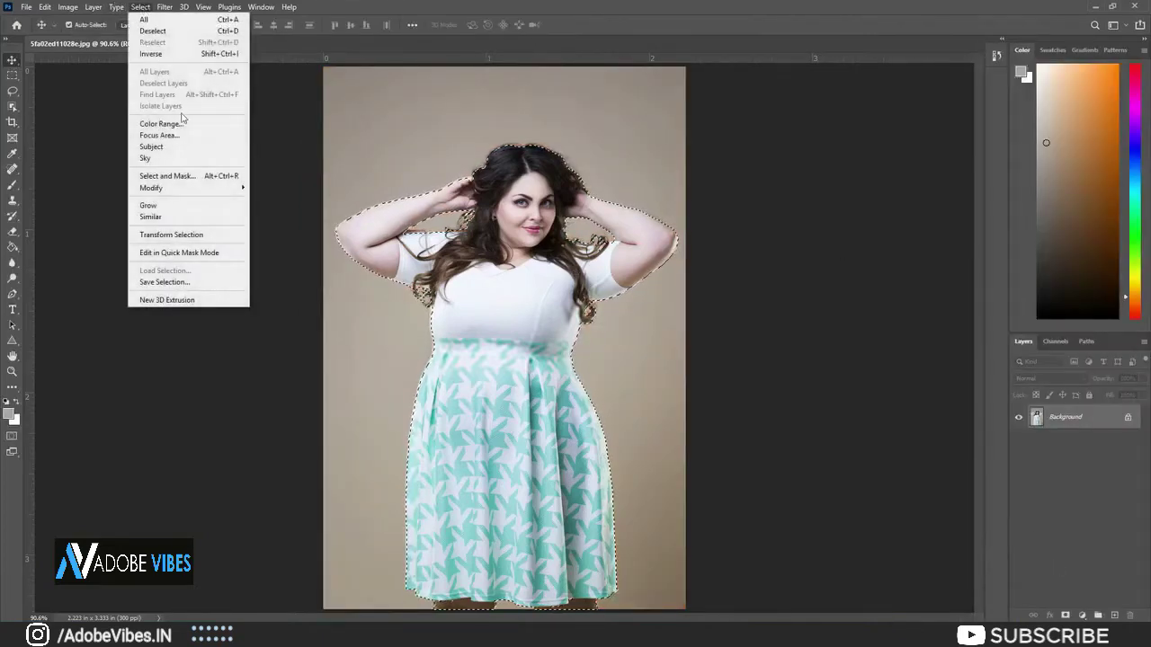
pyautogui.click(170, 176)
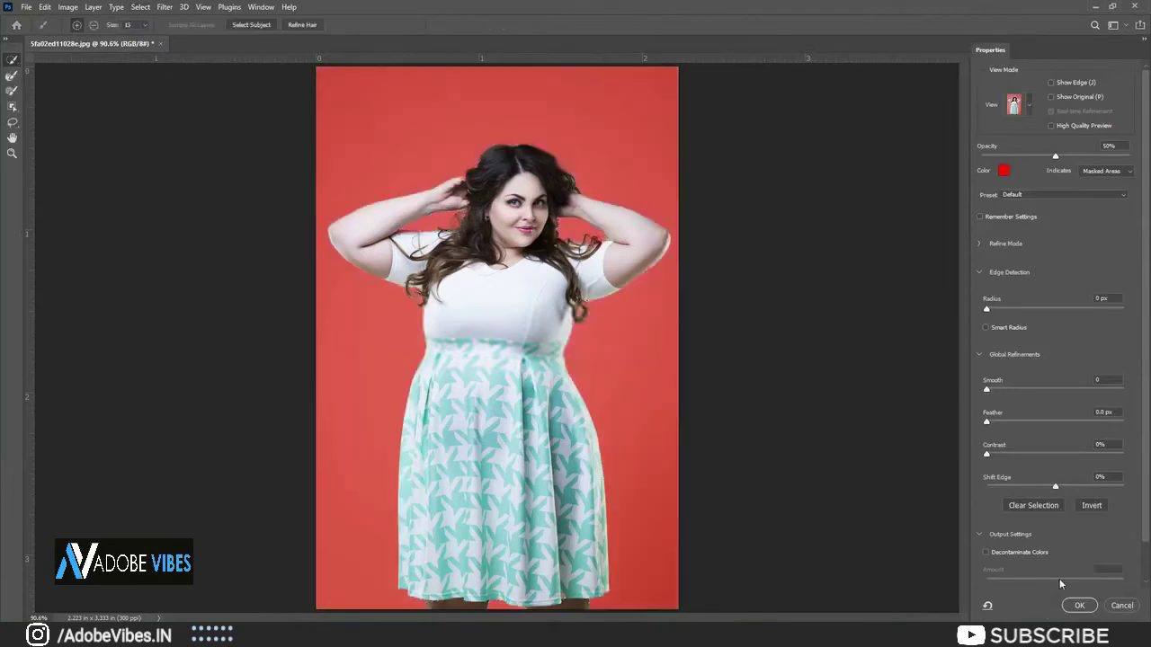
pyautogui.scroll(-1, 1074, 507)
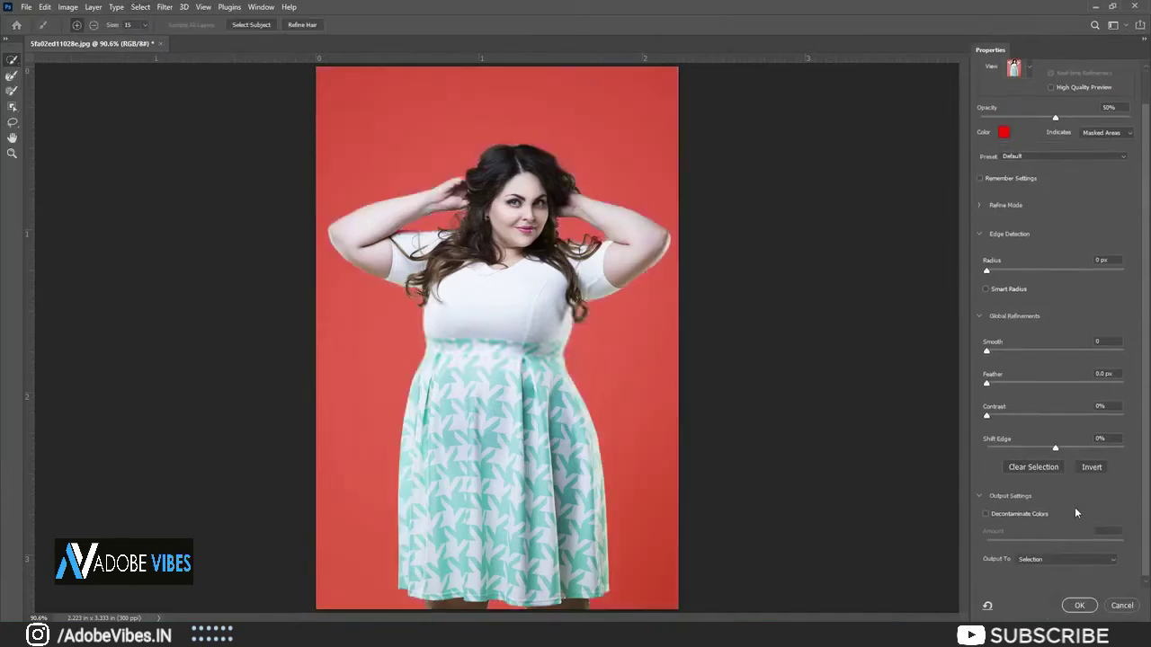
pyautogui.click(1074, 557)
pyautogui.click(1085, 593)
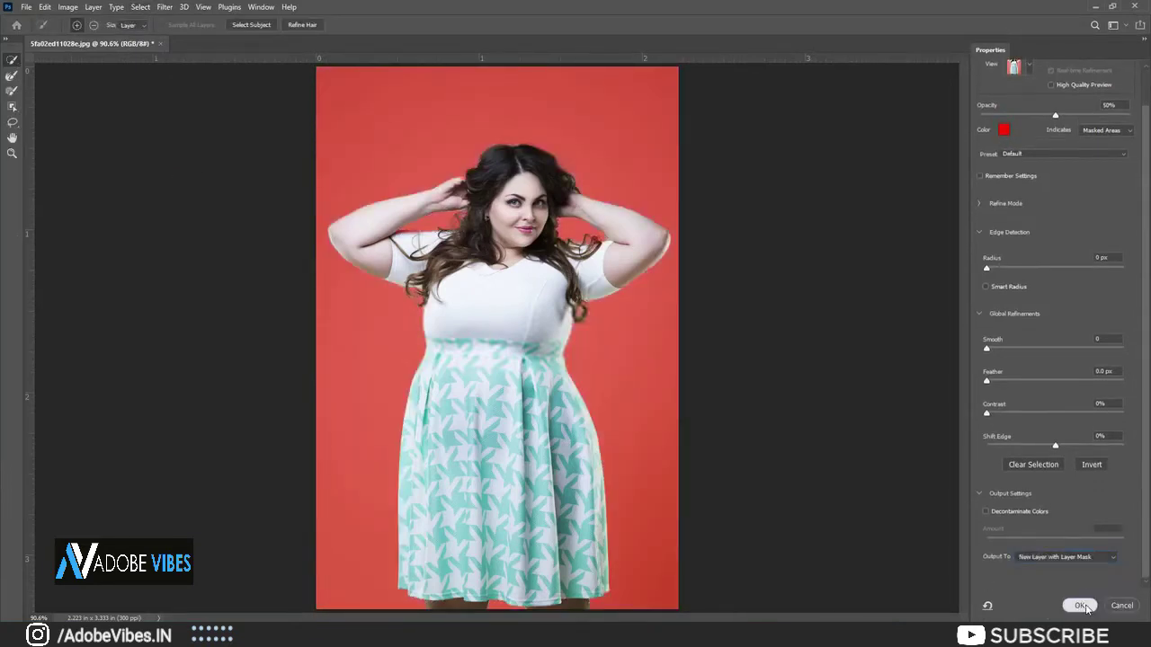
pyautogui.click(1085, 607)
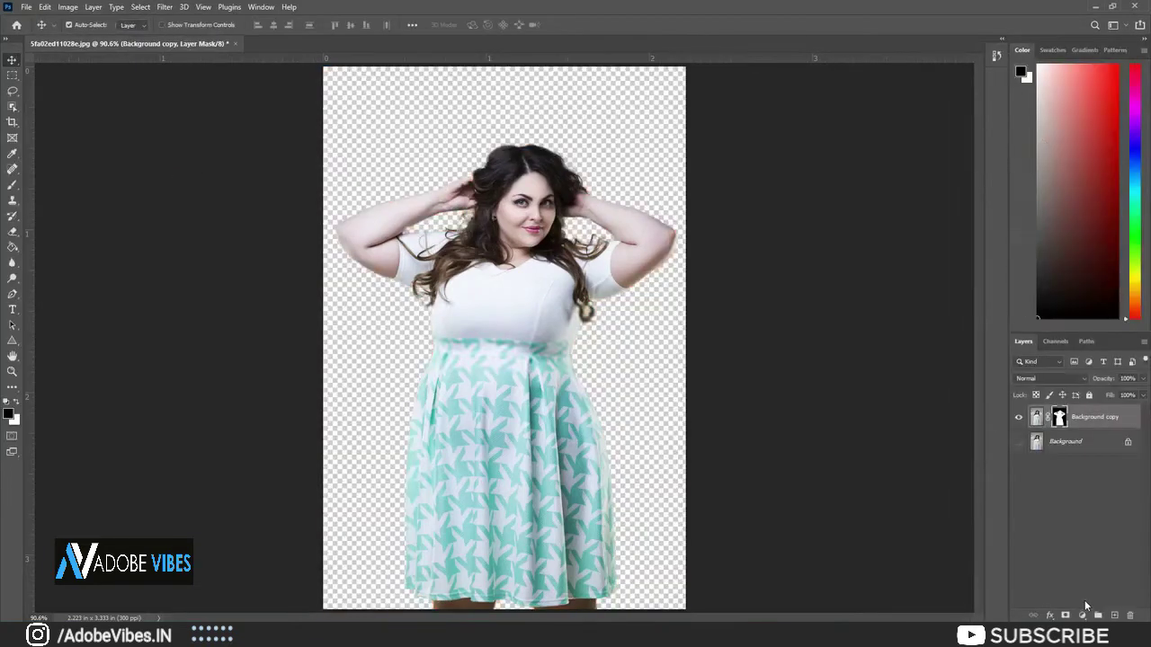
# - Hide the original backdrop to check the cut-out, and add a layer above Background
pyautogui.click(1019, 442)
pyautogui.click(1019, 442)
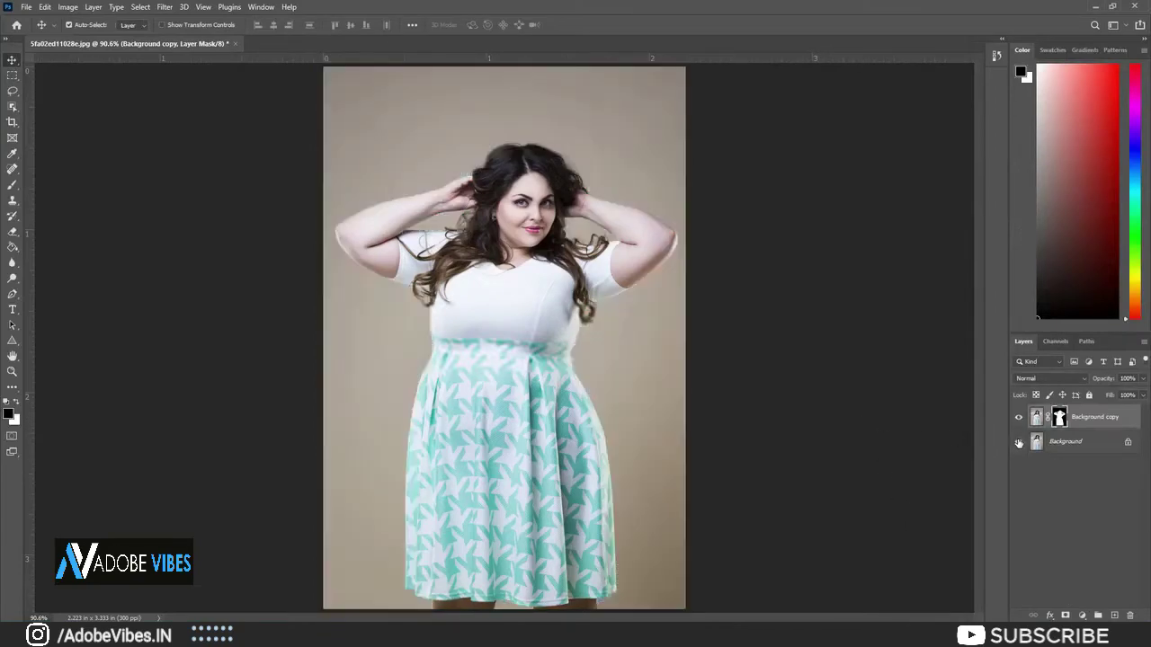
pyautogui.click(1019, 443)
pyautogui.click(1072, 442)
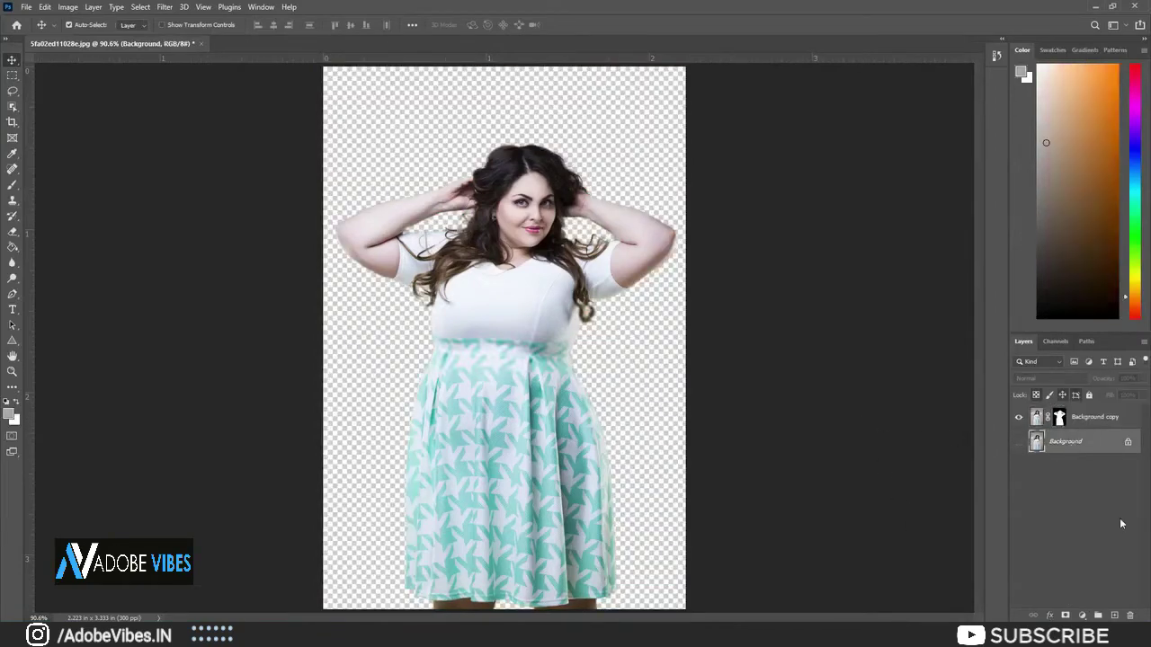
pyautogui.click(1114, 615)
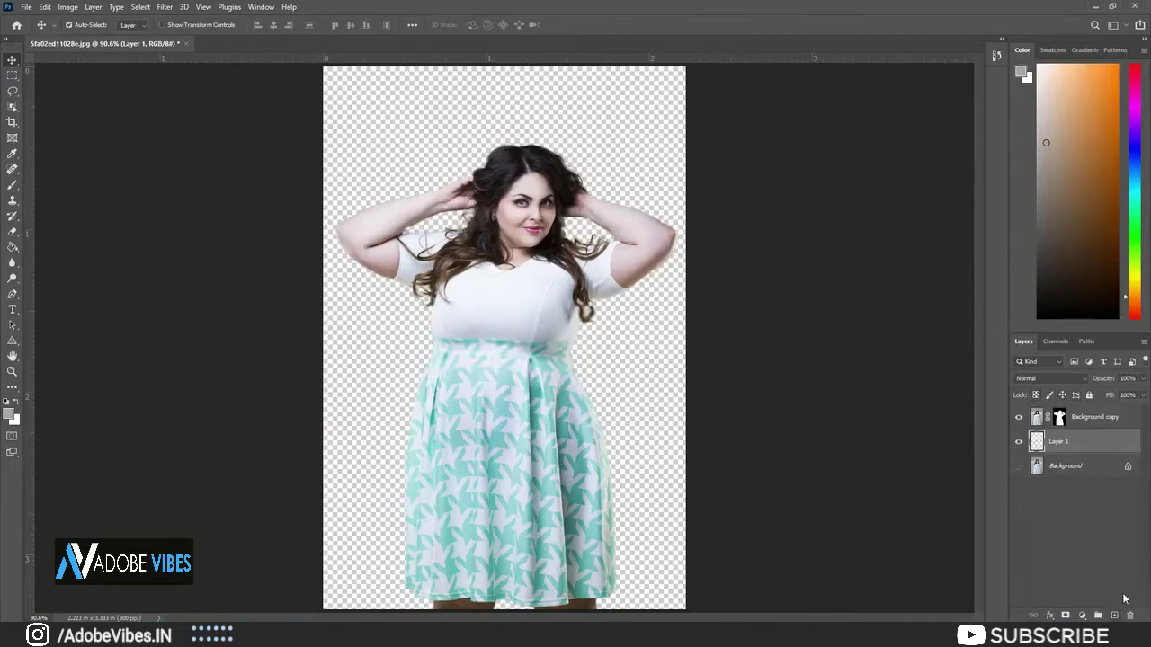
# - Sample the backdrop's beige as foreground colour and Paint Bucket fill Layer 1
pyautogui.click(16, 252)
pyautogui.click(12, 413)
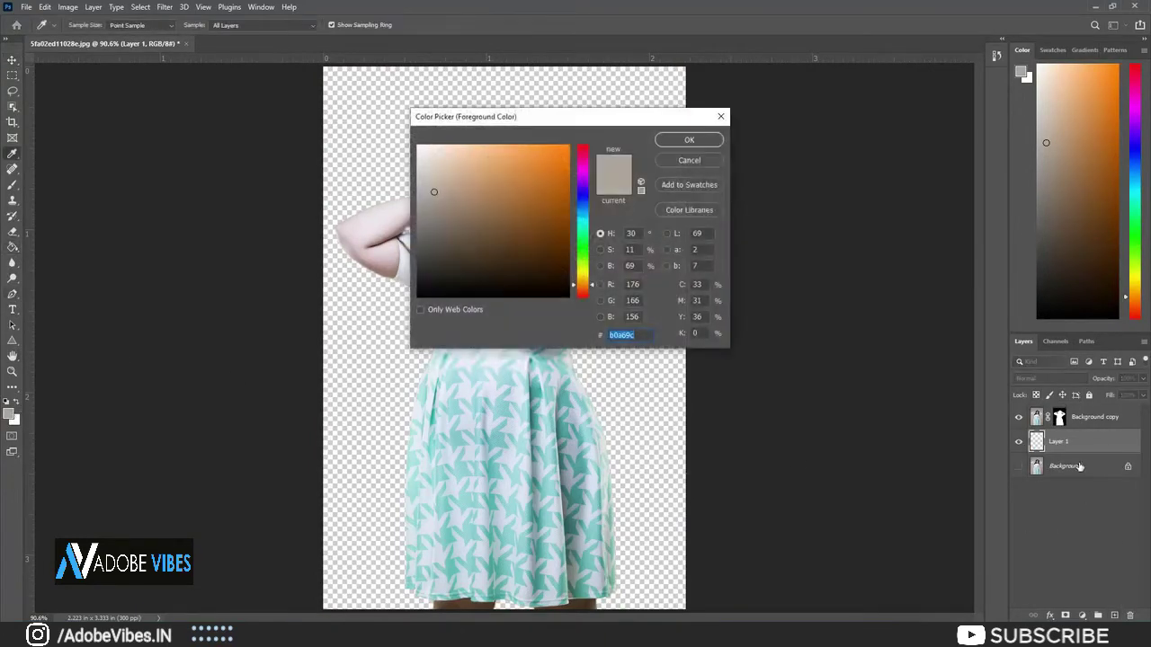
pyautogui.click(689, 139)
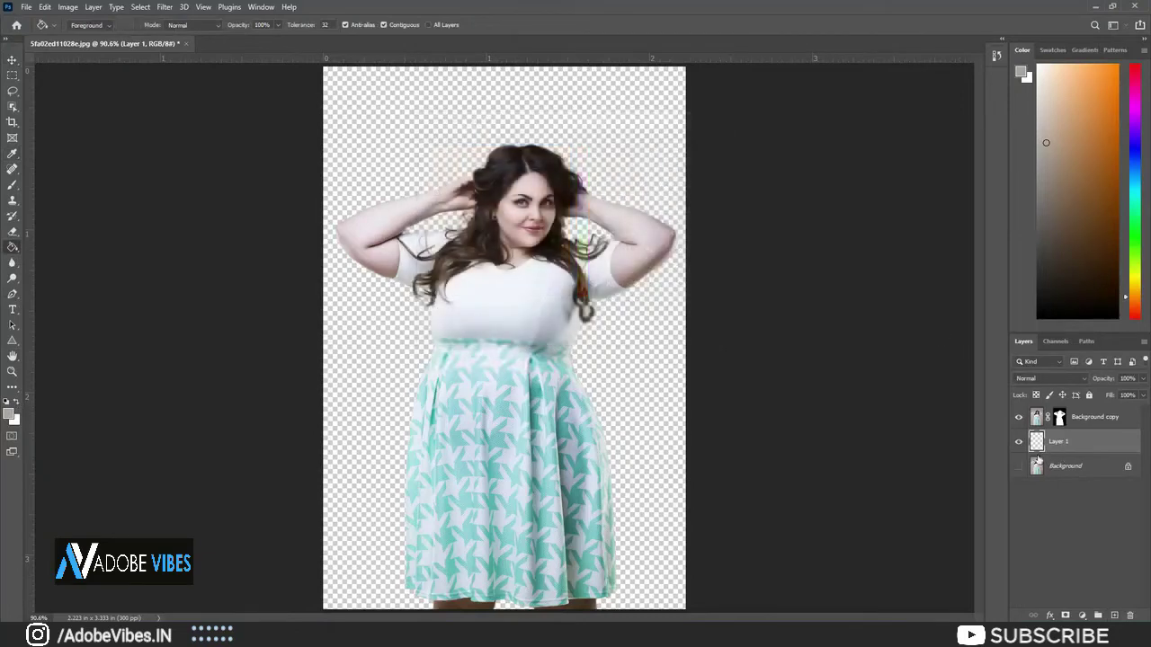
pyautogui.click(1018, 466)
pyautogui.click(11, 415)
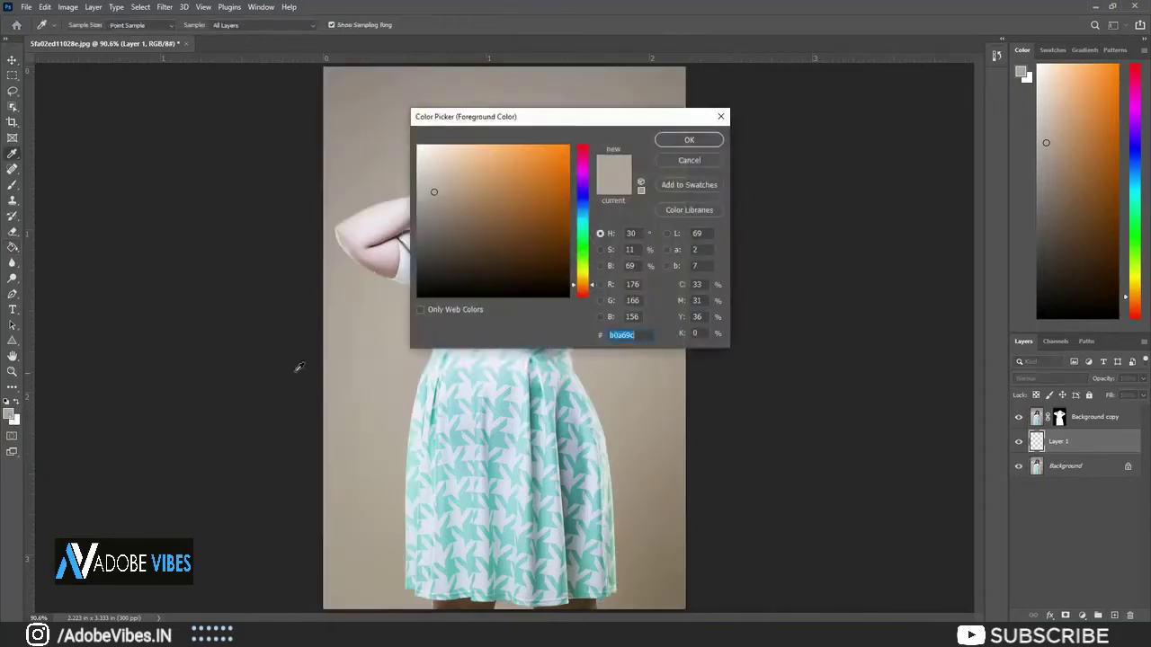
pyautogui.click(685, 141)
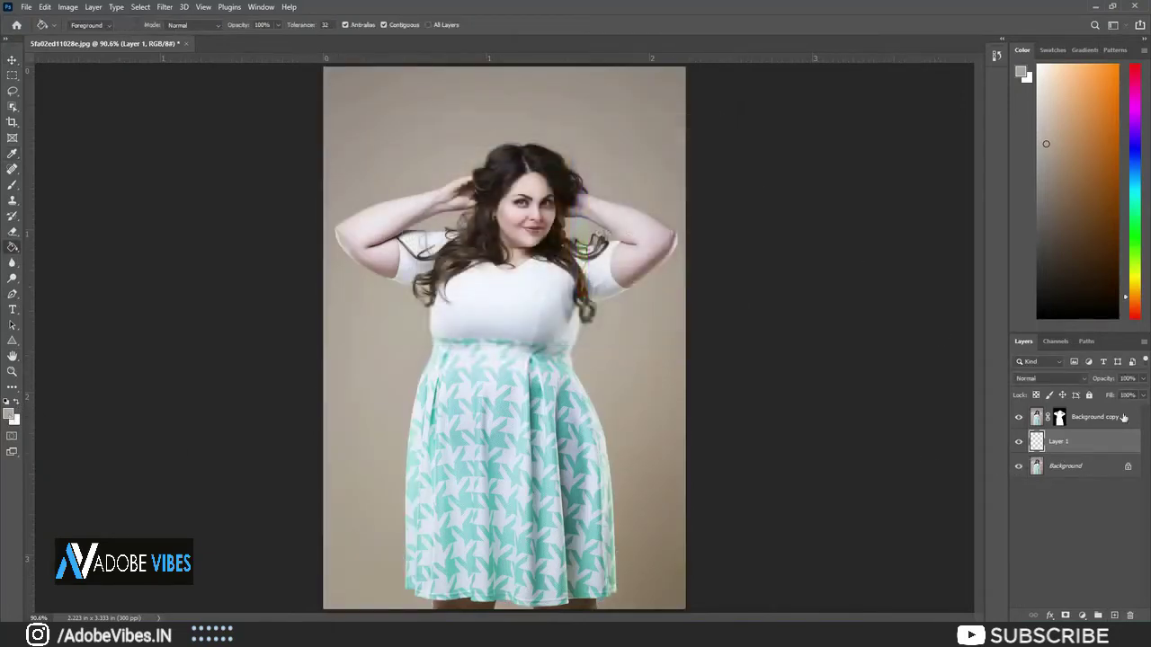
pyautogui.click(393, 363)
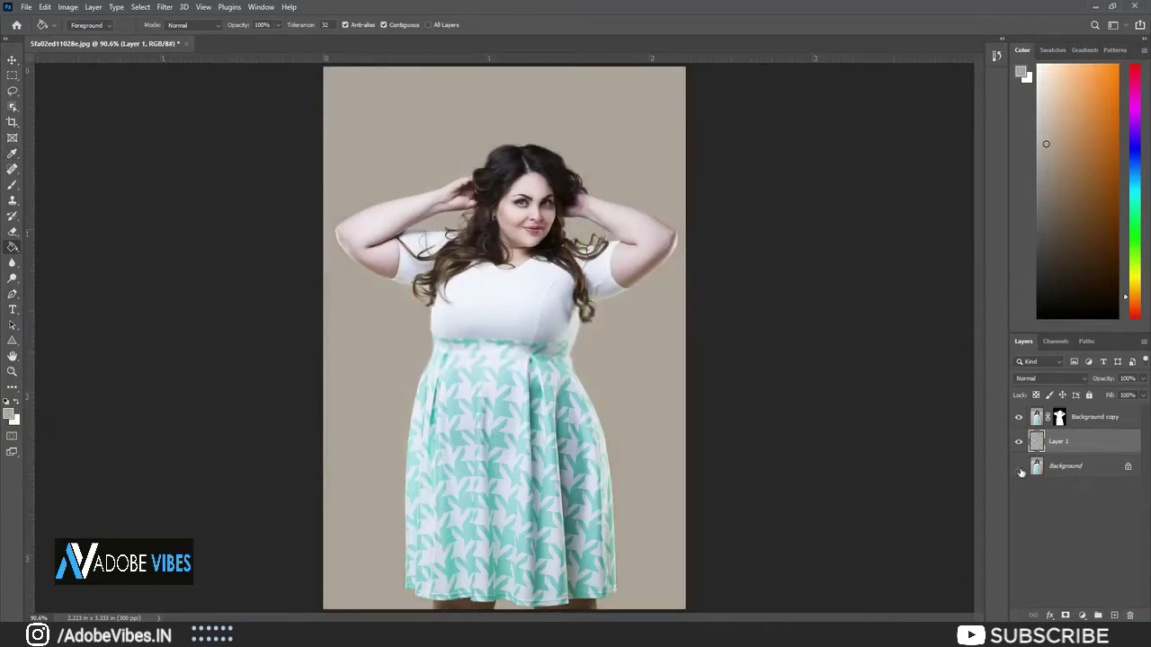
# - Check the beige backdrop behind the woman and apply the Background copy's layer mask
pyautogui.click(1020, 418)
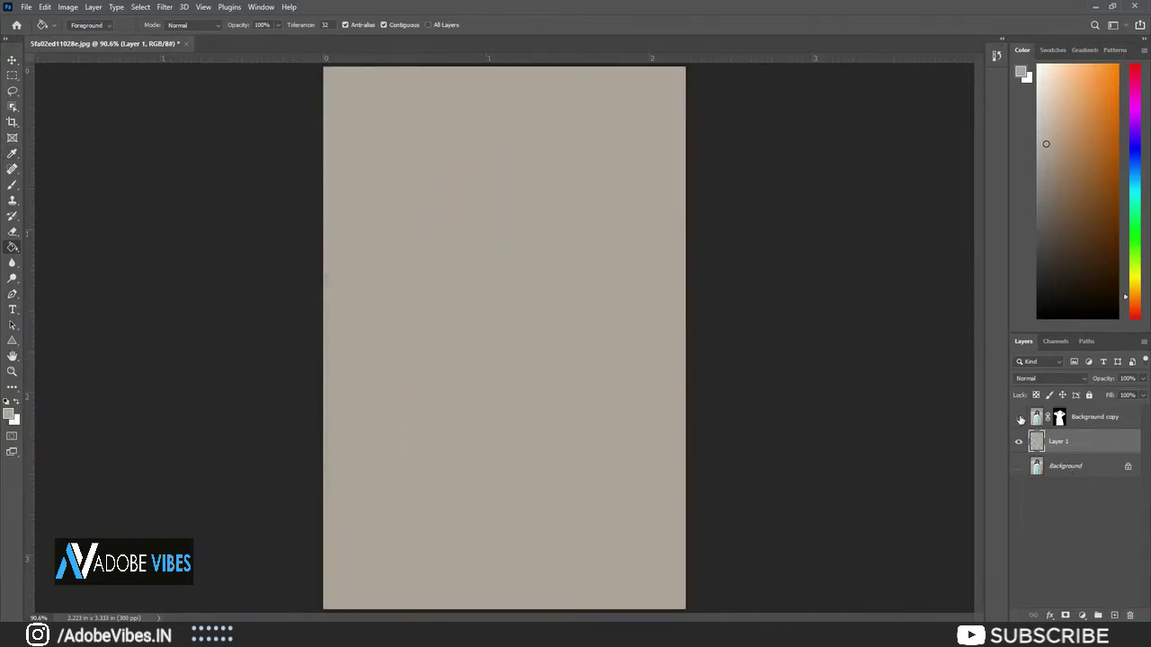
pyautogui.click(1019, 418)
pyautogui.click(1019, 418)
pyautogui.click(1043, 419)
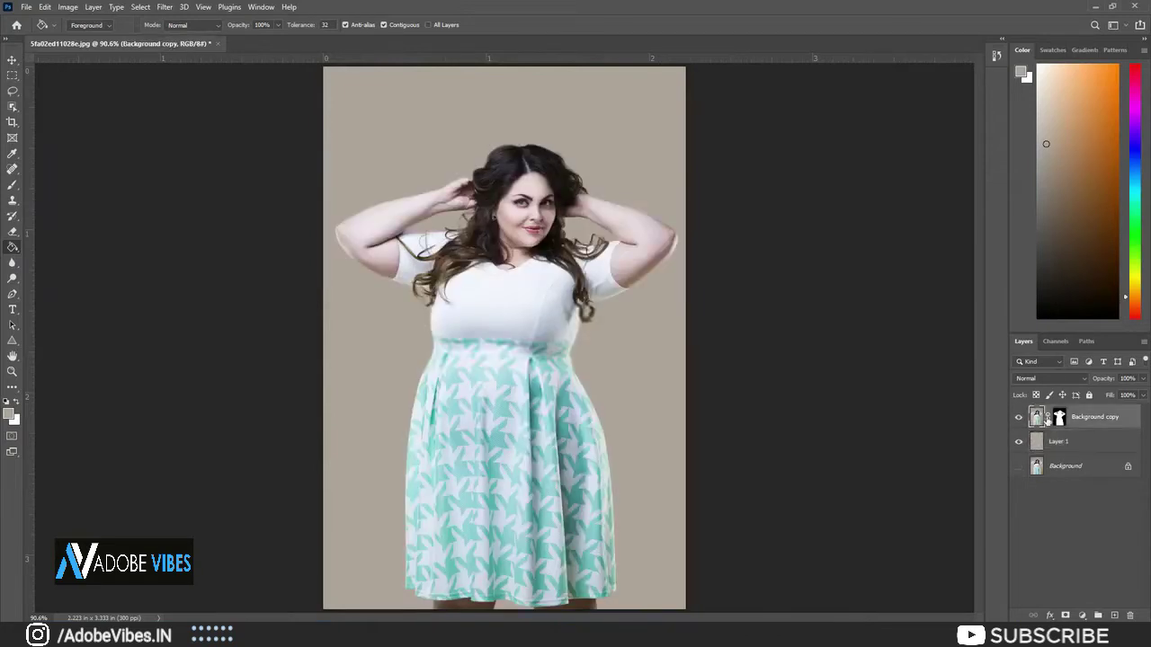
pyautogui.rightClick(1062, 422)
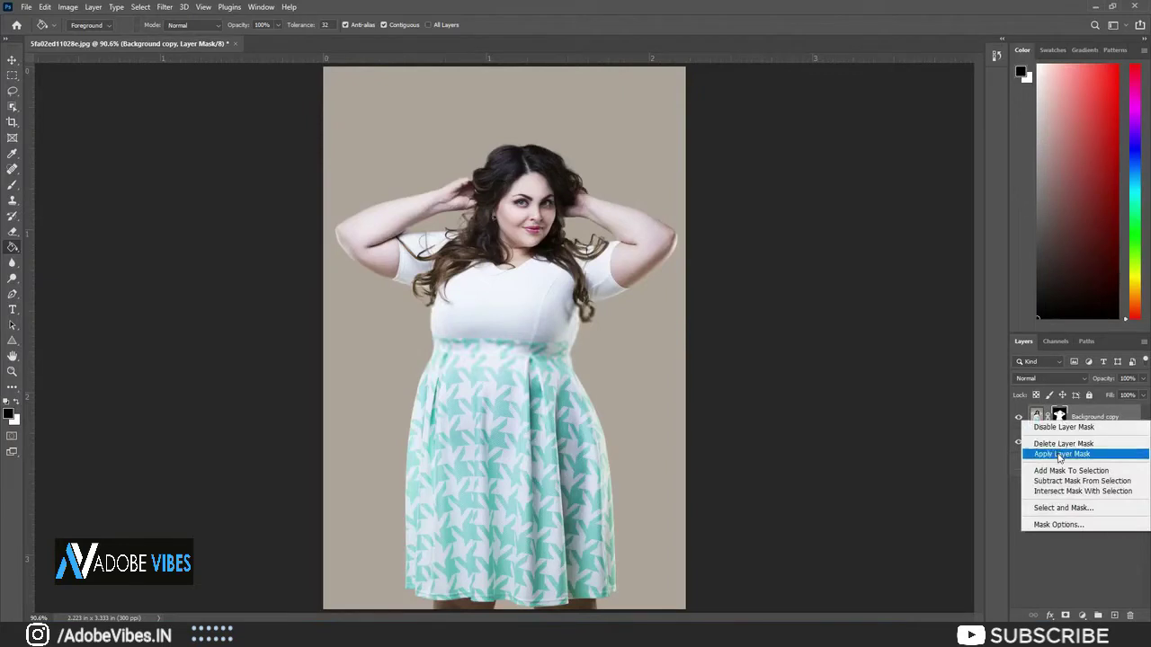
pyautogui.click(1057, 454)
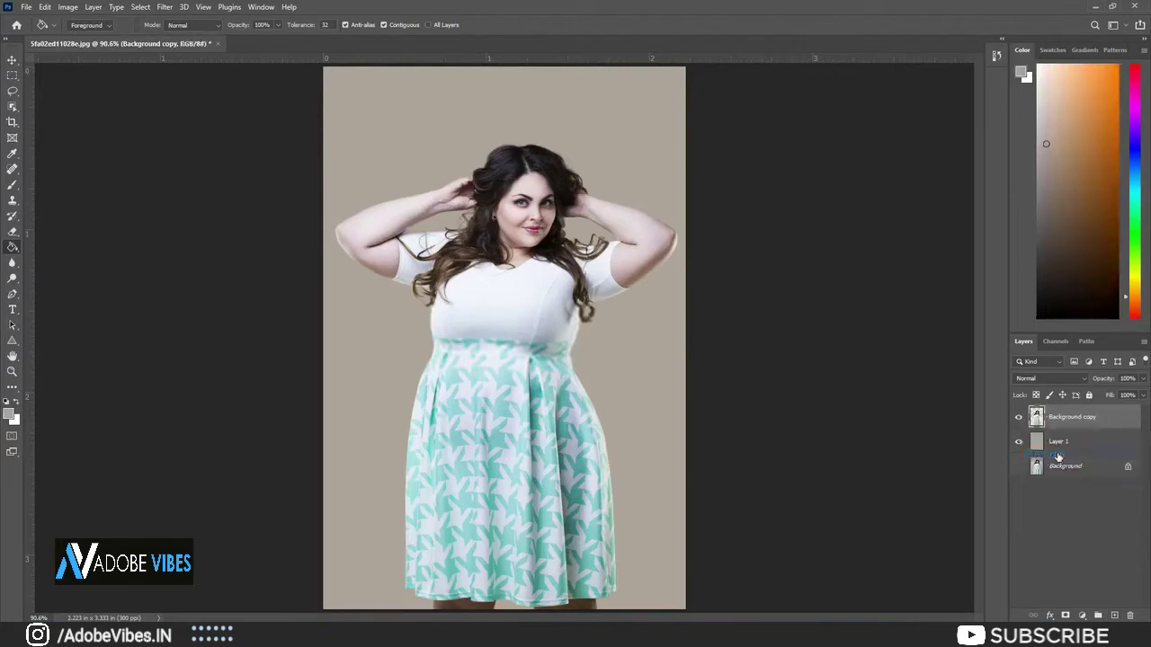
# - Open Liquify on the cut-out layer with a brush size of 200
pyautogui.click(15, 59)
pyautogui.click(162, 8)
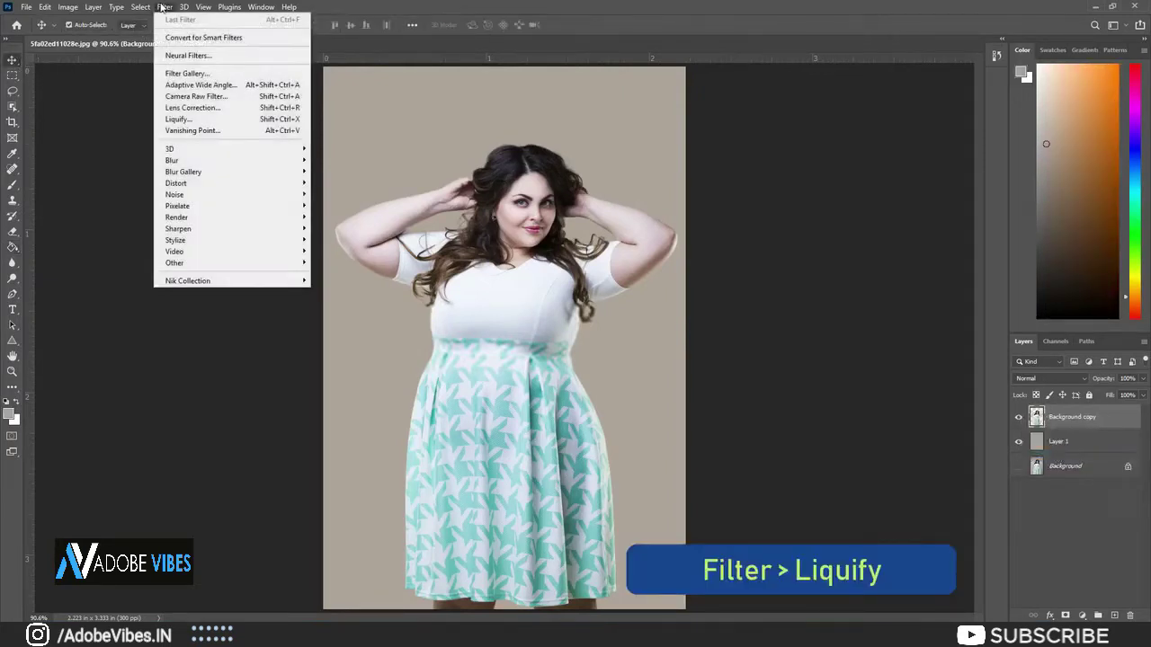
pyautogui.click(197, 118)
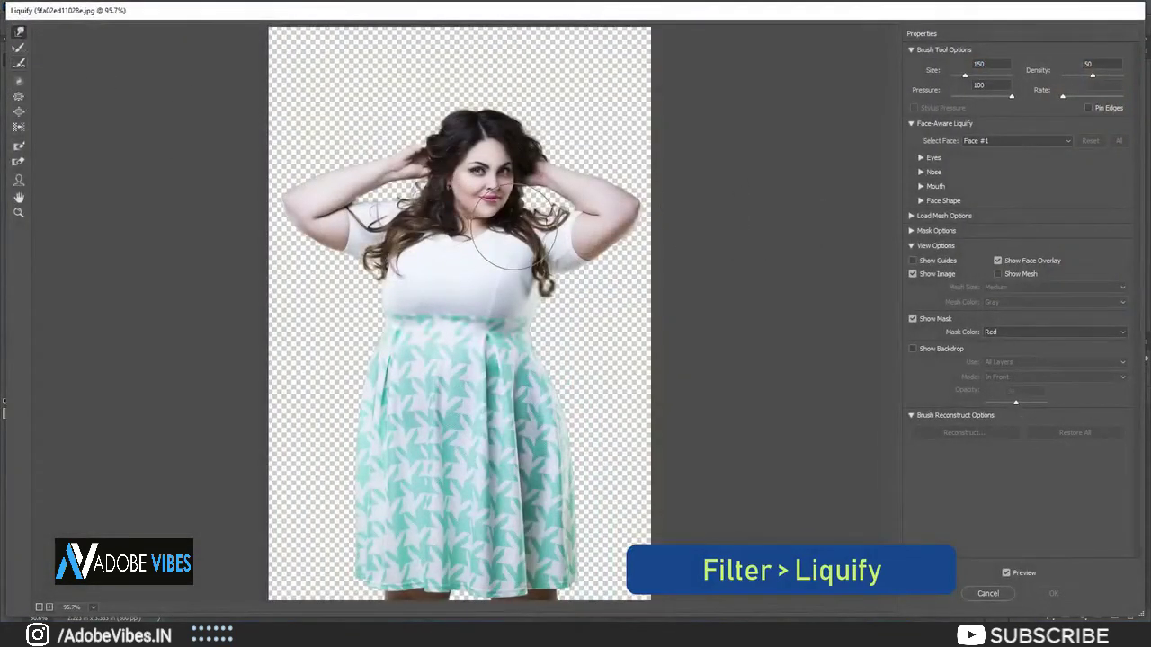
pyautogui.press(']')
pyautogui.press(']')
pyautogui.press(']')
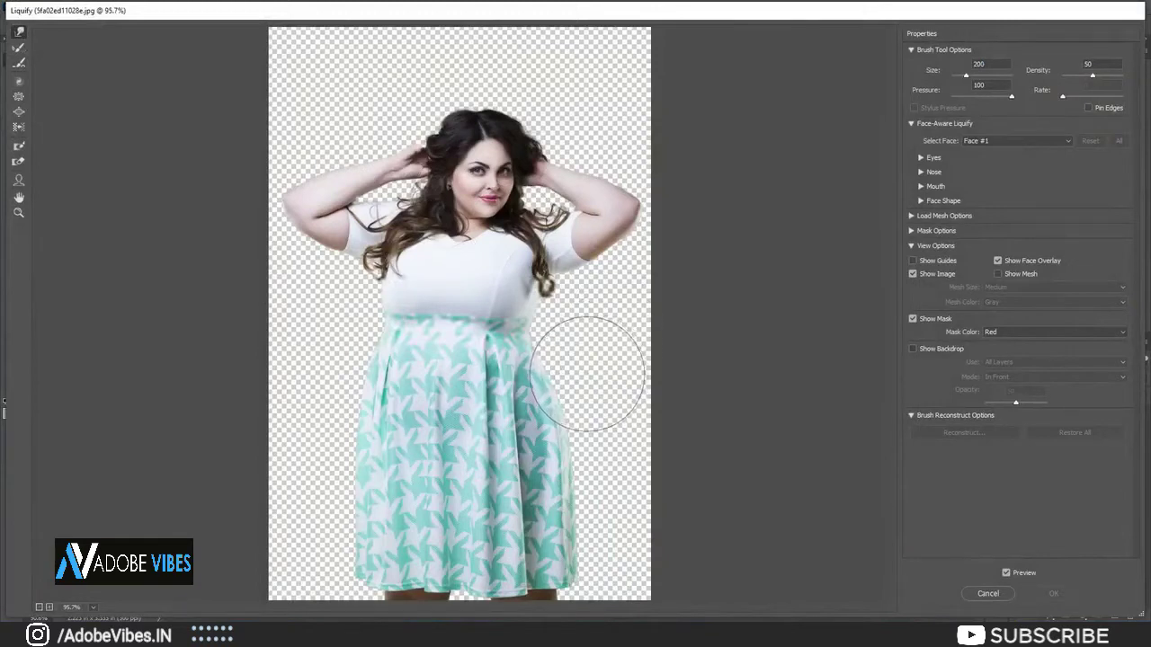
# - Forward Warp the skirt's right and left edges and the left waist inward
pyautogui.moveTo(571, 379); pyautogui.dragTo(585, 375)
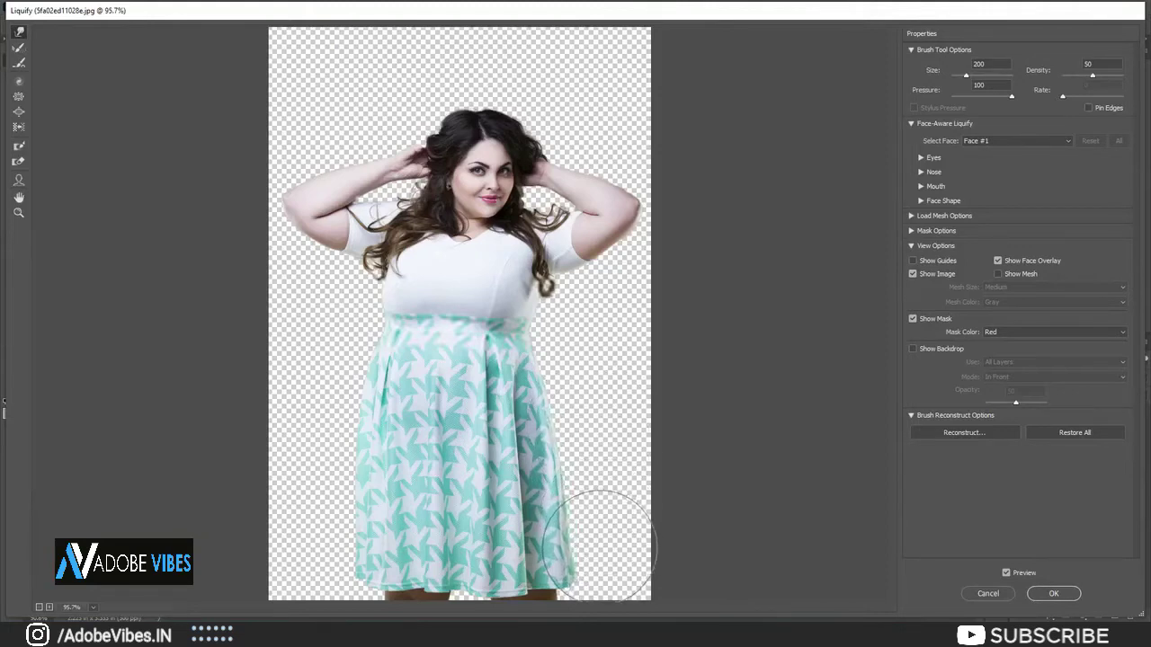
pyautogui.moveTo(600, 546); pyautogui.dragTo(603, 500)
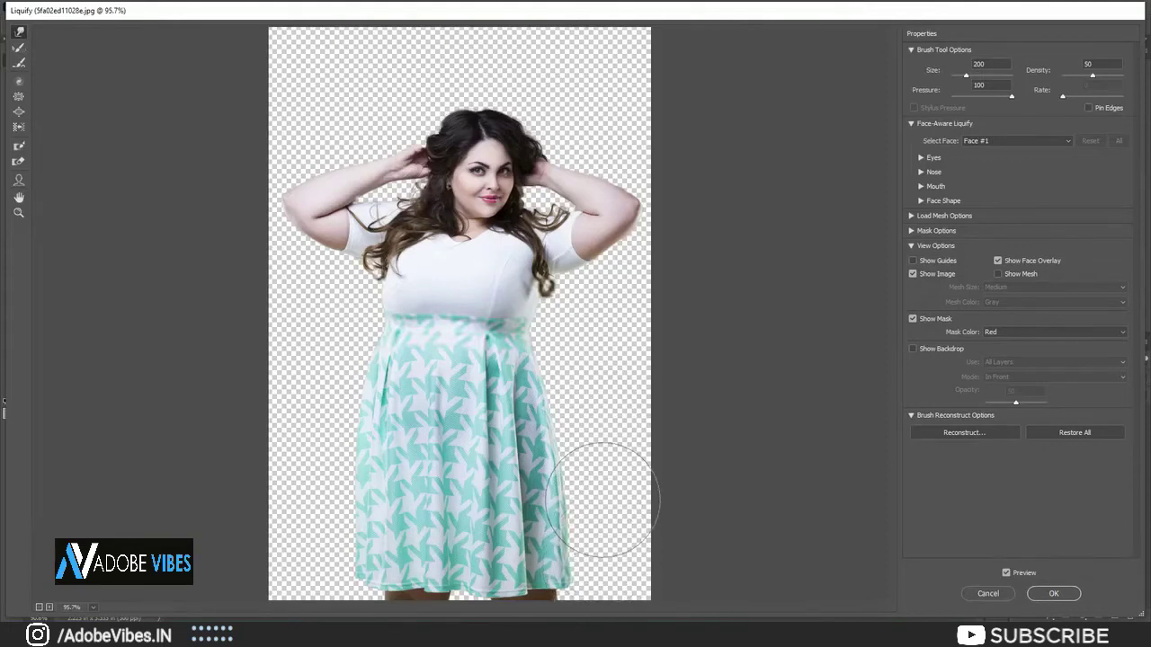
pyautogui.moveTo(603, 462); pyautogui.dragTo(559, 377)
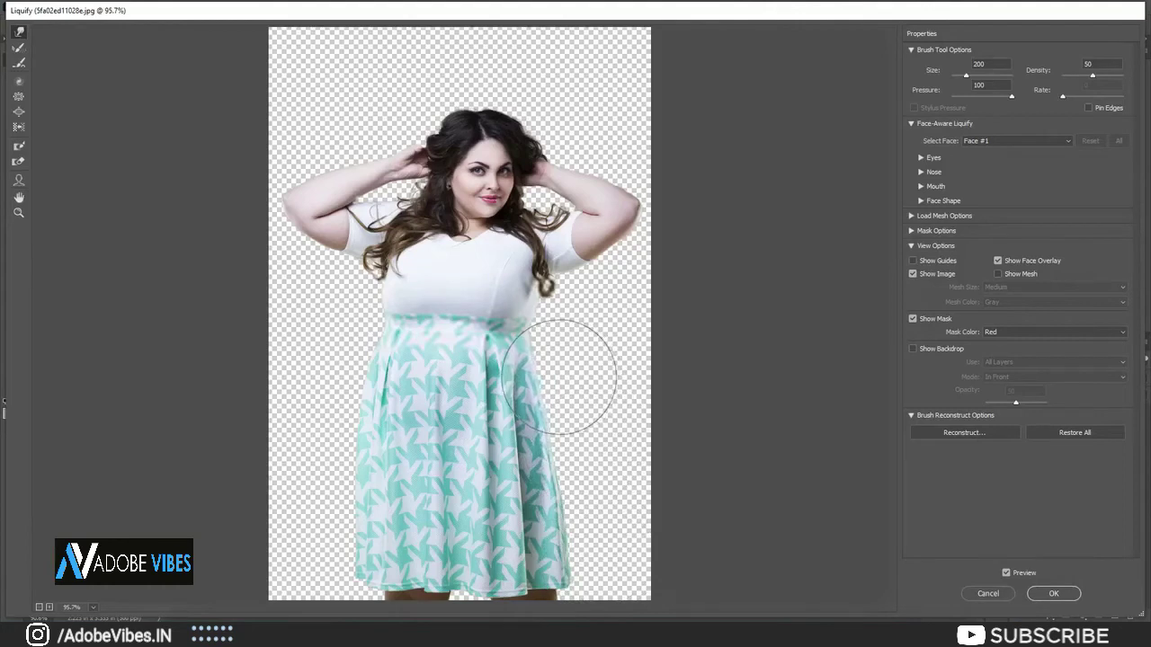
pyautogui.moveTo(334, 380)
pyautogui.mouseDown()
pyautogui.moveTo(339, 354)
pyautogui.moveTo(353, 376)
pyautogui.moveTo(333, 385)
pyautogui.moveTo(334, 424)
pyautogui.moveTo(353, 426)
pyautogui.moveTo(333, 457)
pyautogui.moveTo(344, 482)
pyautogui.moveTo(322, 545)
pyautogui.moveTo(334, 573)
pyautogui.mouseUp()
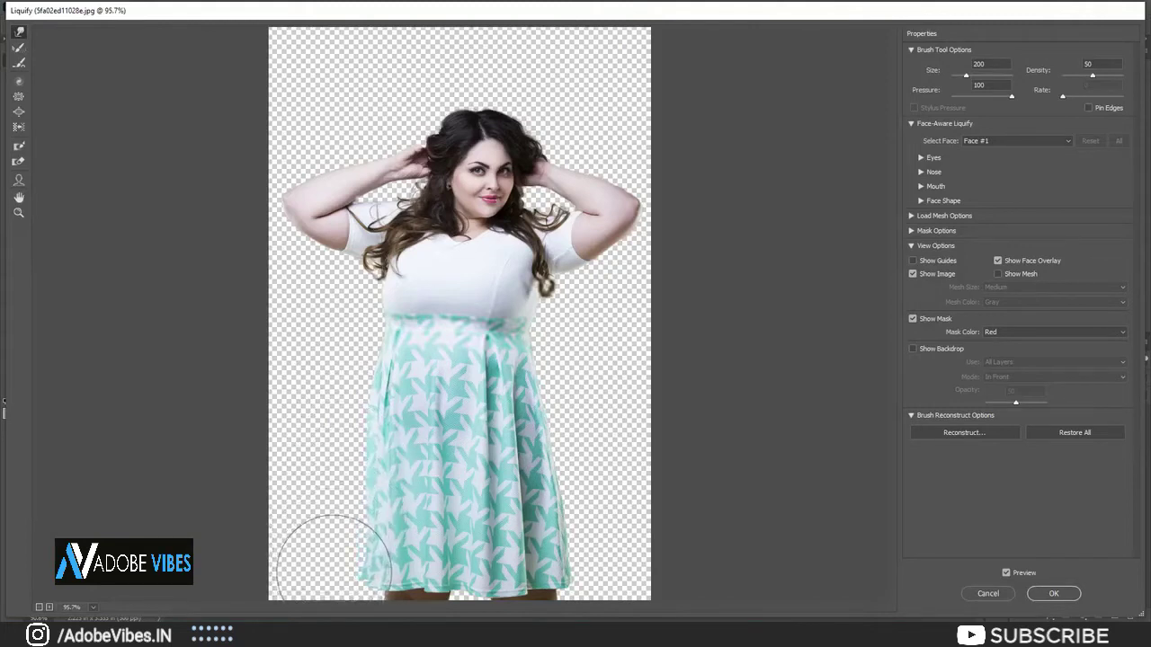
pyautogui.moveTo(321, 411)
pyautogui.mouseDown()
pyautogui.moveTo(347, 411)
pyautogui.moveTo(363, 370)
pyautogui.moveTo(367, 383)
pyautogui.moveTo(344, 387)
pyautogui.moveTo(333, 424)
pyautogui.moveTo(350, 433)
pyautogui.moveTo(327, 441)
pyautogui.moveTo(342, 473)
pyautogui.moveTo(321, 488)
pyautogui.moveTo(338, 506)
pyautogui.moveTo(321, 462)
pyautogui.mouseUp()
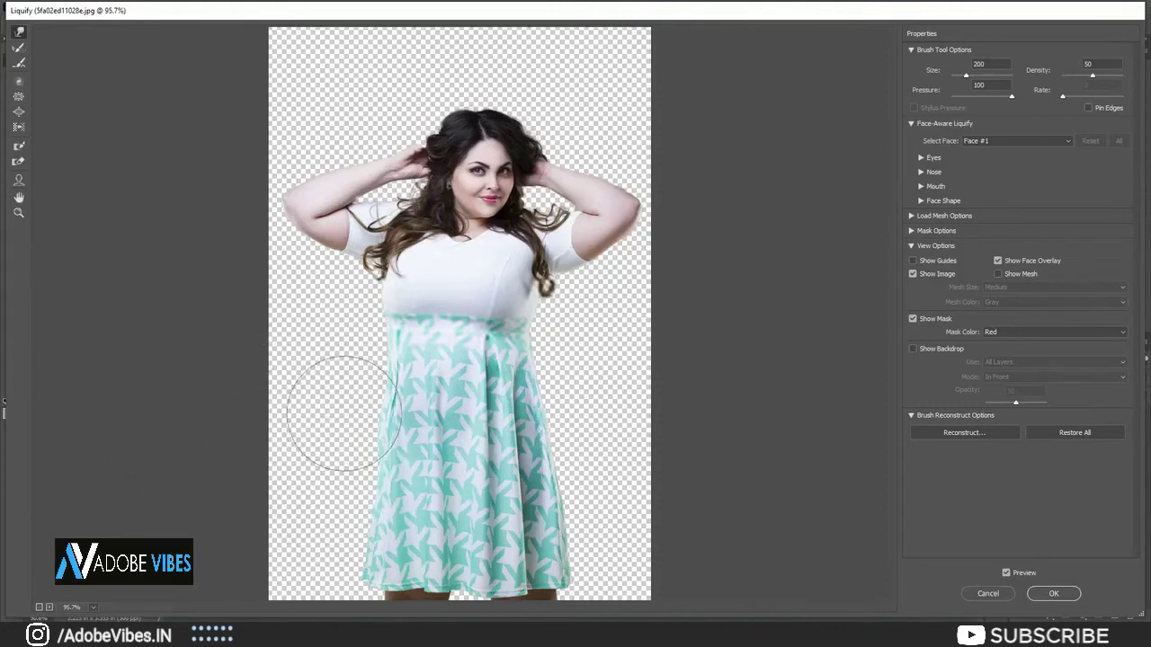
pyautogui.moveTo(344, 413); pyautogui.dragTo(347, 412)
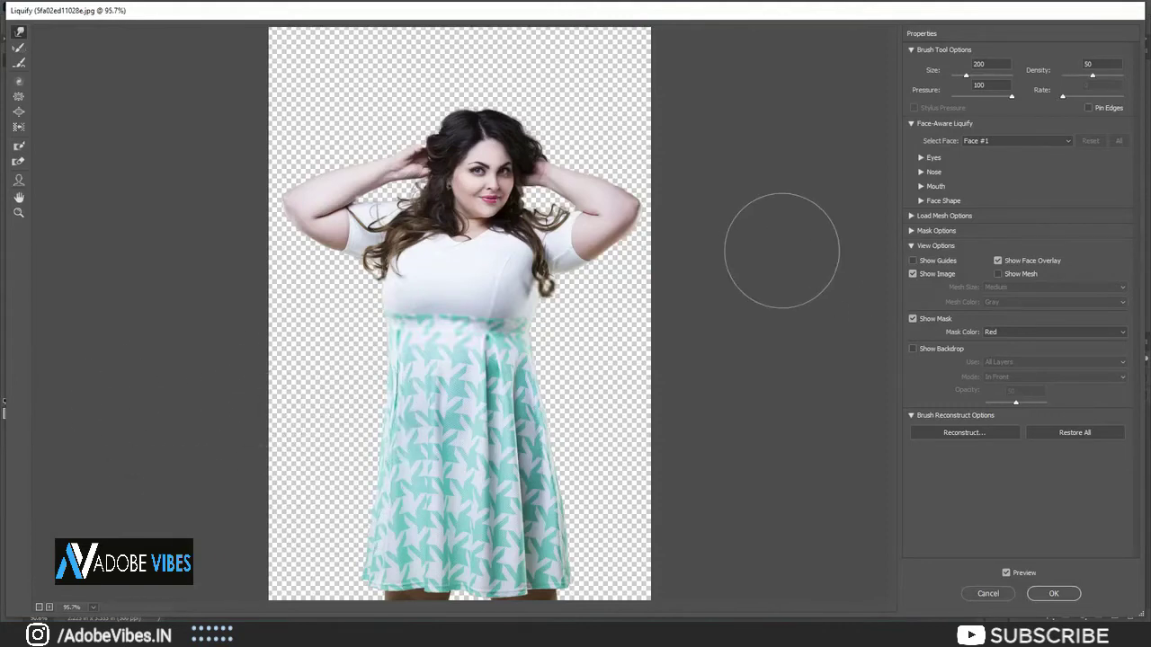
# - Set the Liquify brush to 300 and push both arms inward near the elbows
pyautogui.press(']')
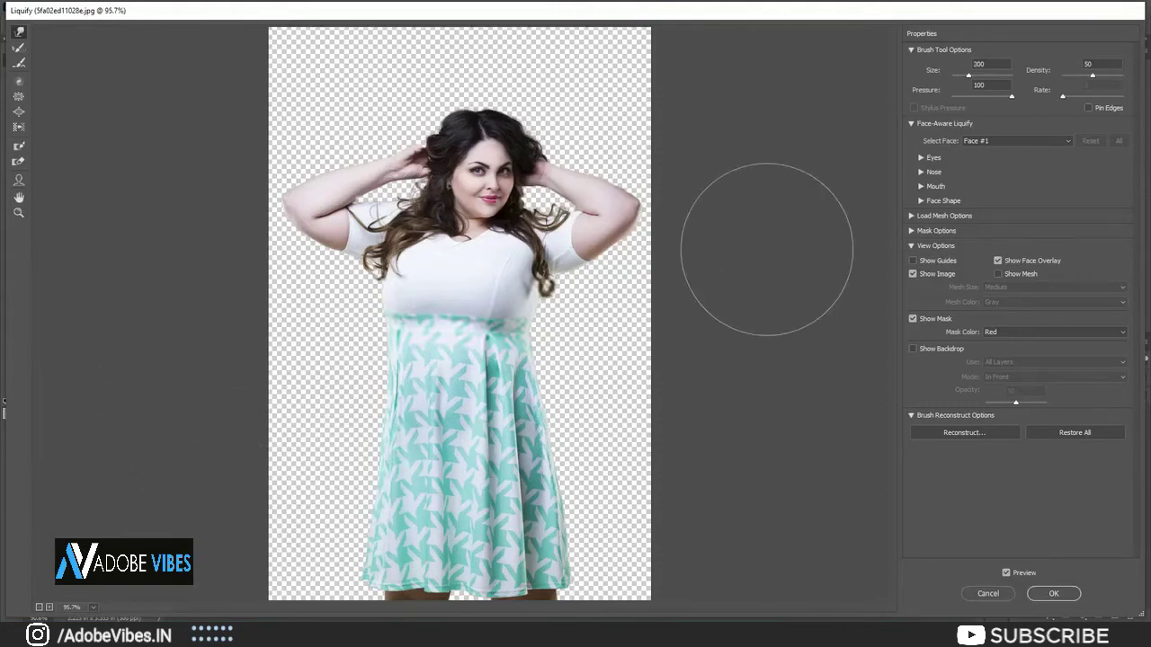
pyautogui.press(']')
pyautogui.press('[')
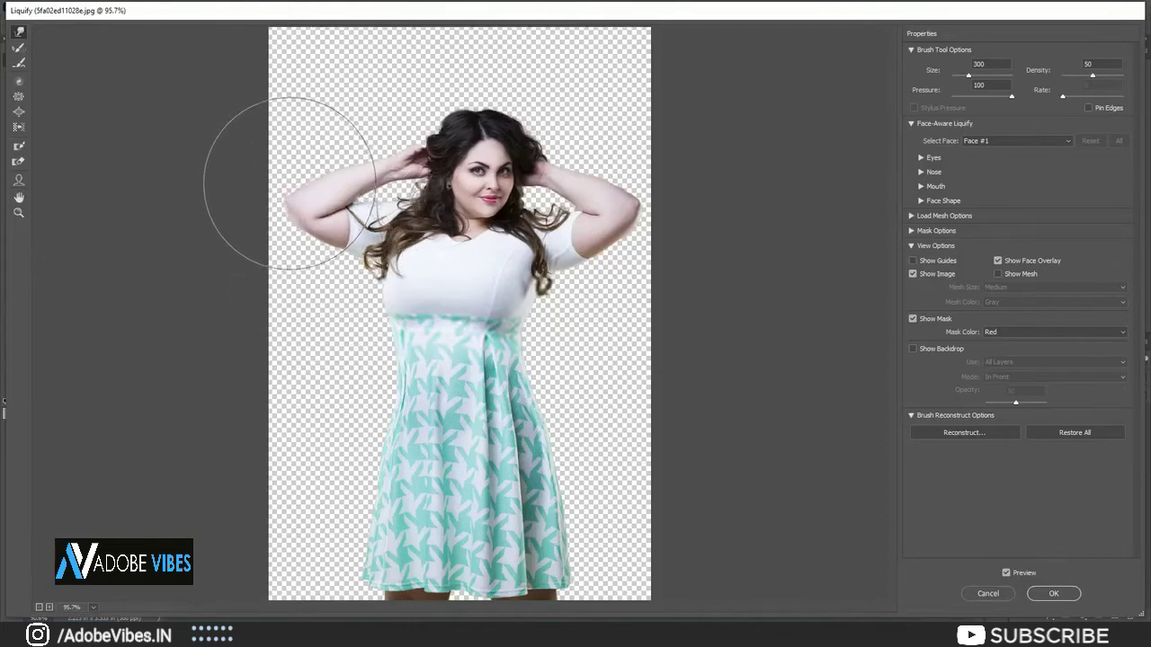
pyautogui.moveTo(288, 179); pyautogui.dragTo(275, 186)
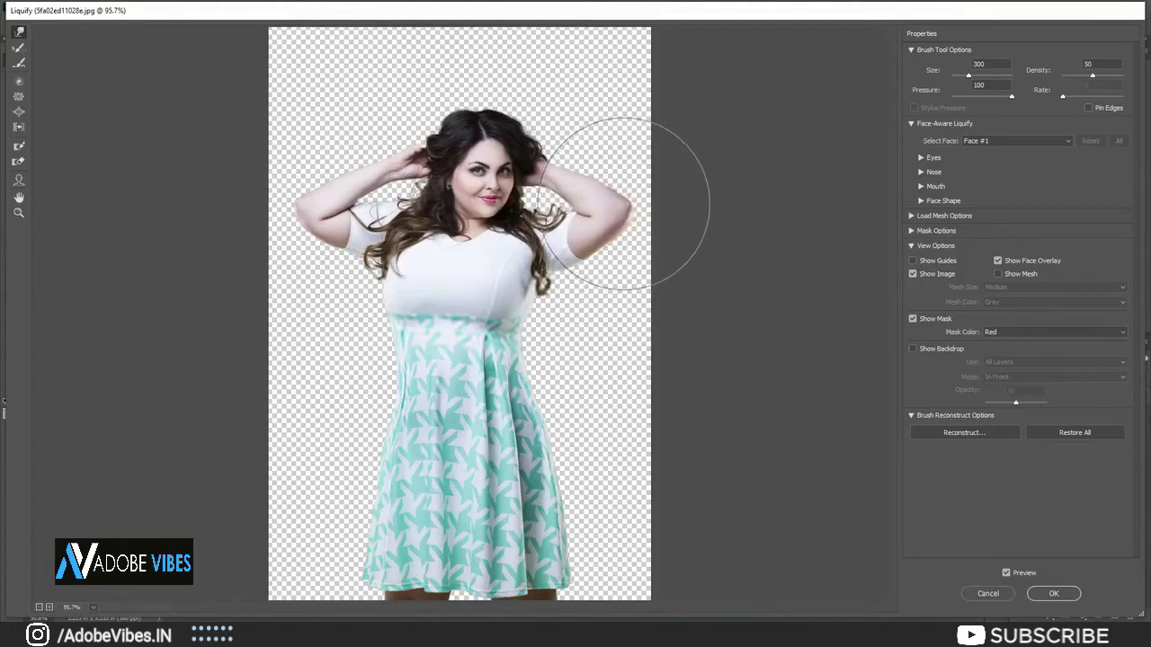
pyautogui.moveTo(632, 201); pyautogui.dragTo(597, 166)
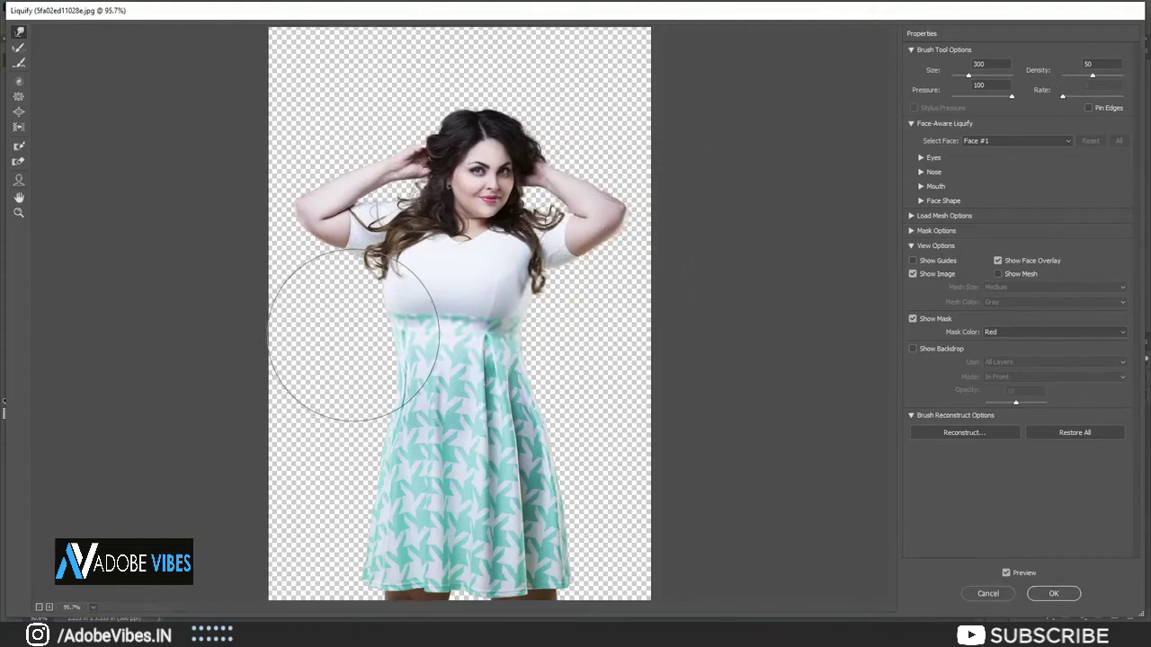
# - Shrink the Liquify brush to about 125, then set it to 150
pyautogui.press('[')
pyautogui.press('[')
pyautogui.press('[')
pyautogui.press('[')
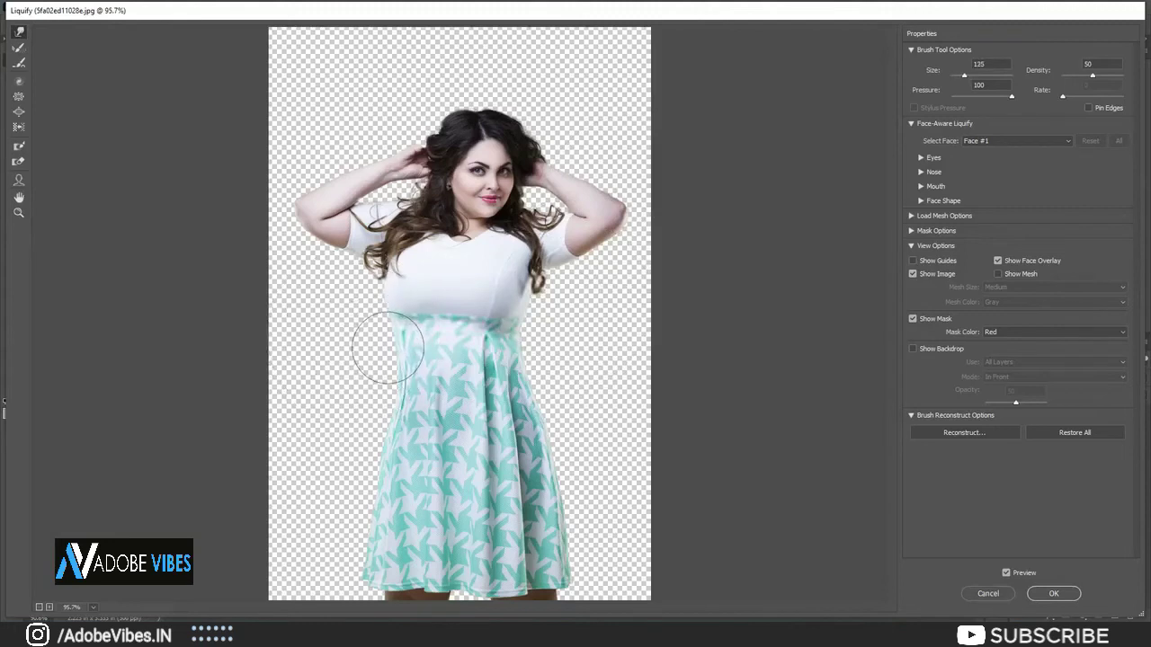
pyautogui.press('[')
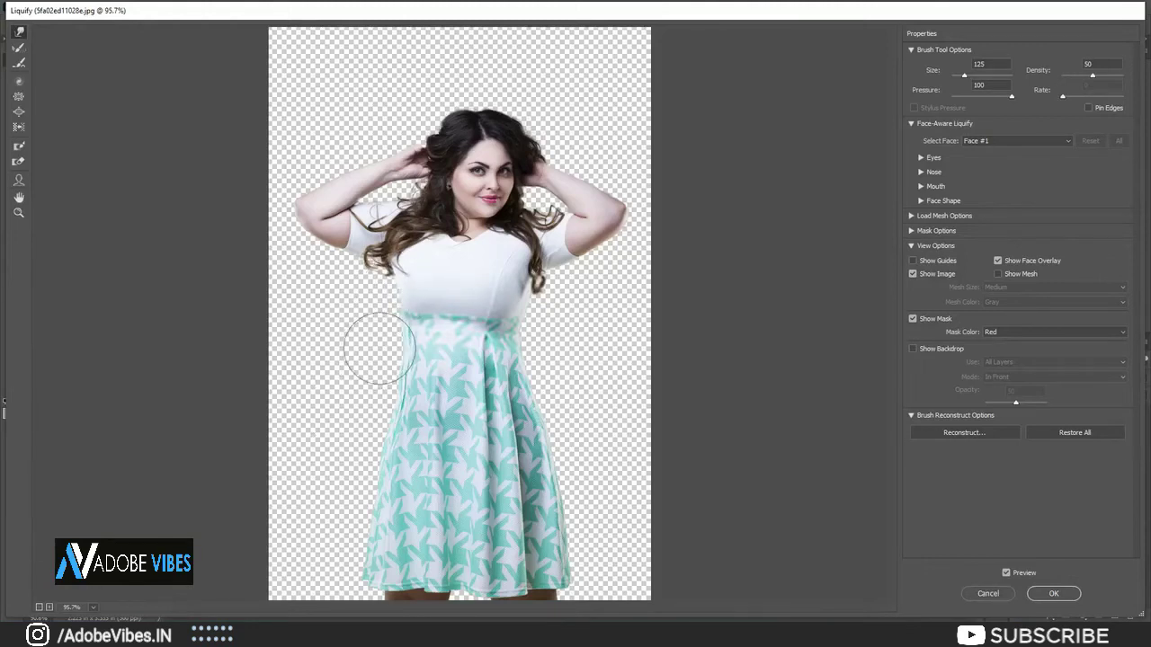
pyautogui.press(']')
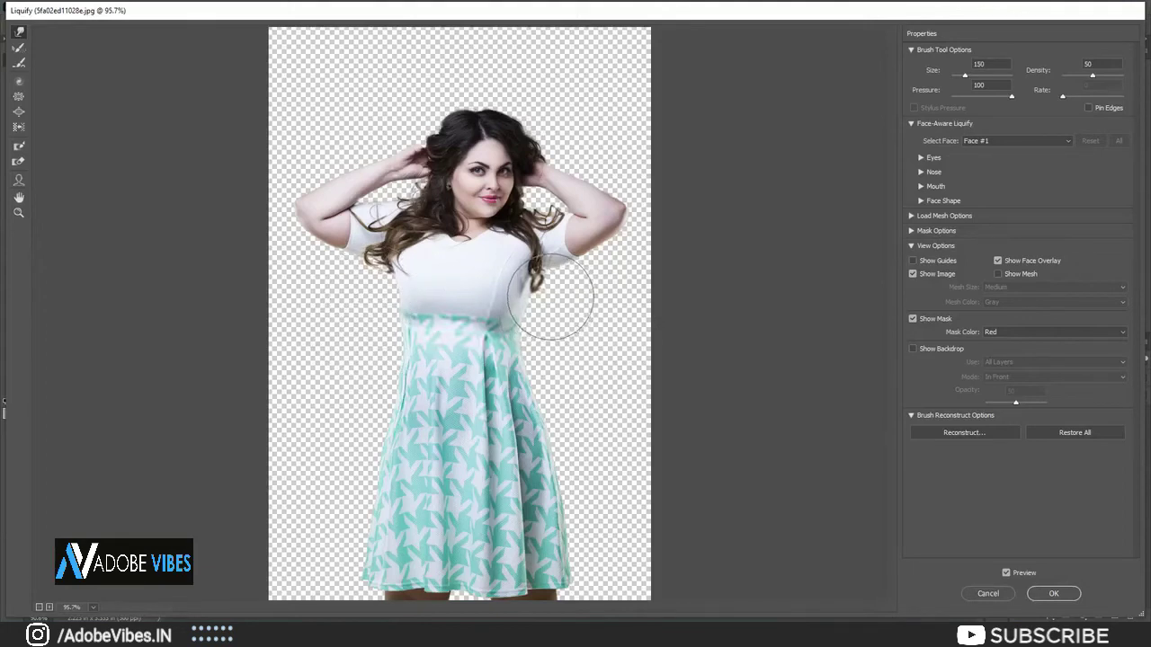
# - Slim the left upper arm, sleeve edge and elbow outlines with small Forward Warp strokes
pyautogui.moveTo(319, 222); pyautogui.dragTo(370, 206)
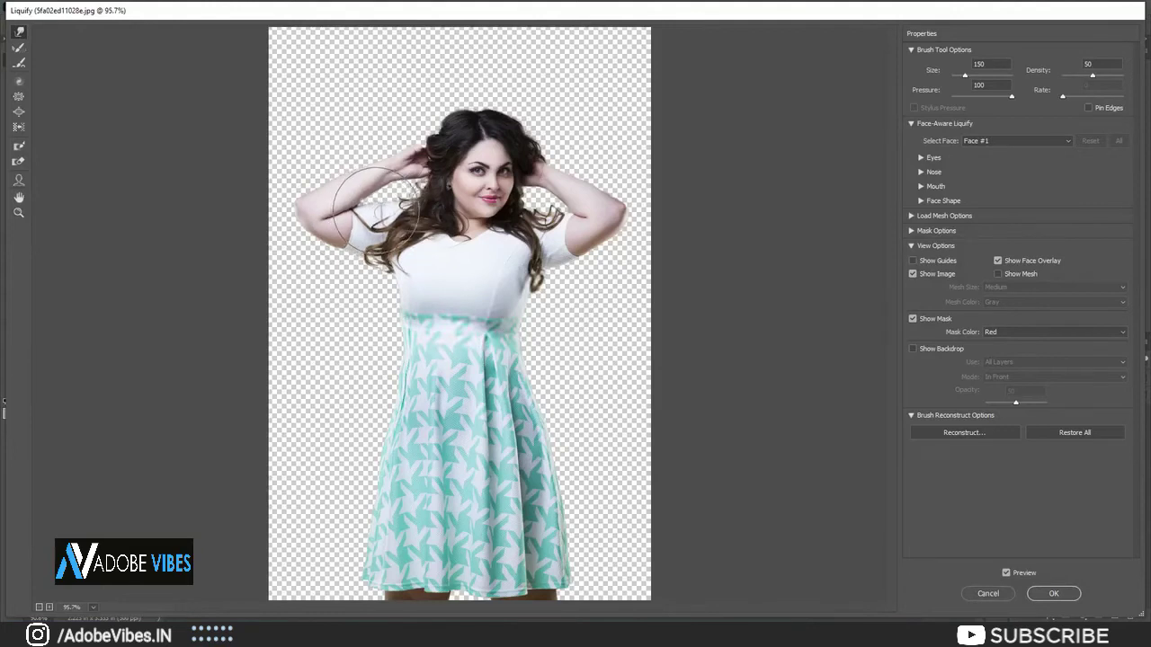
pyautogui.moveTo(375, 206); pyautogui.dragTo(380, 208)
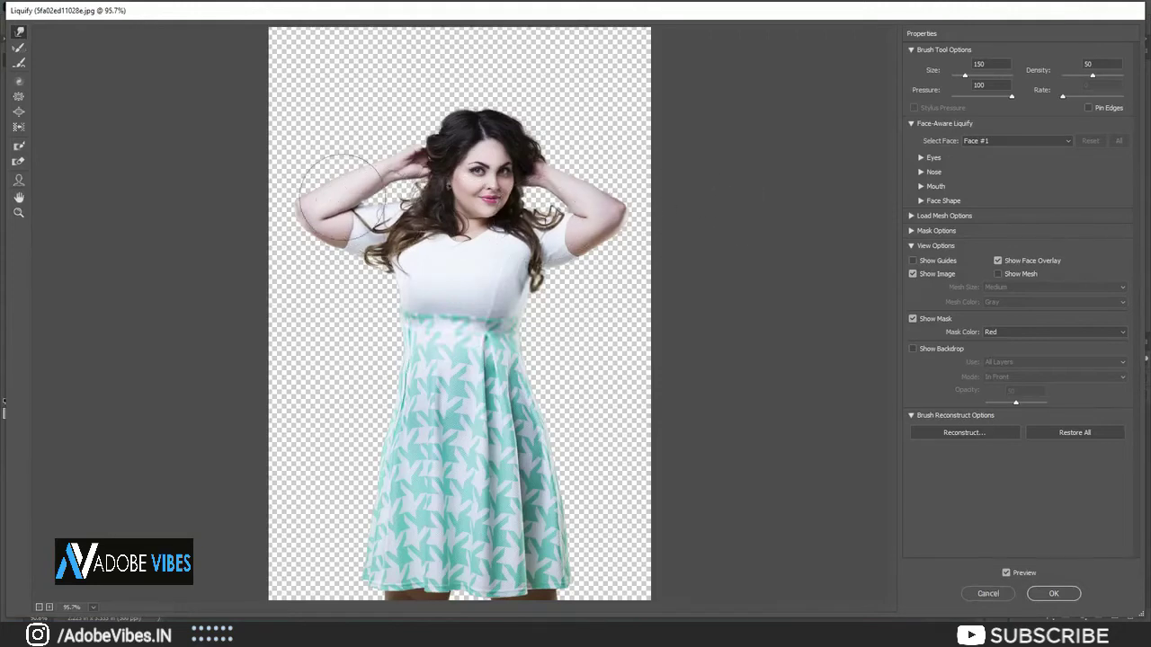
pyautogui.moveTo(289, 198); pyautogui.dragTo(300, 196)
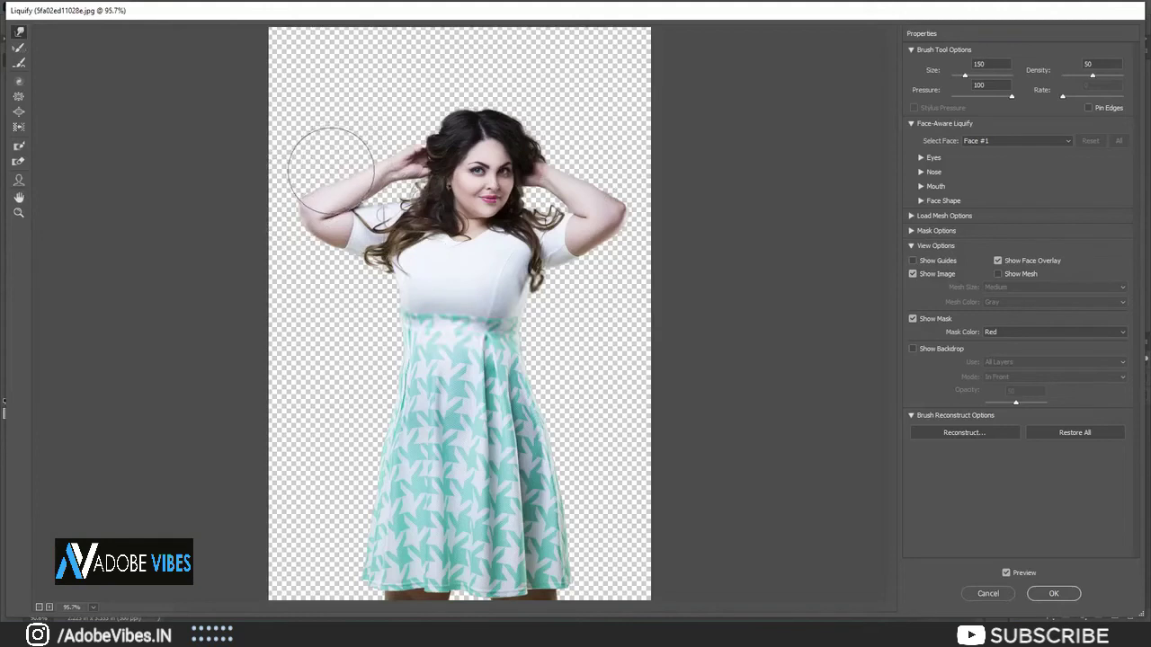
pyautogui.press('alt')
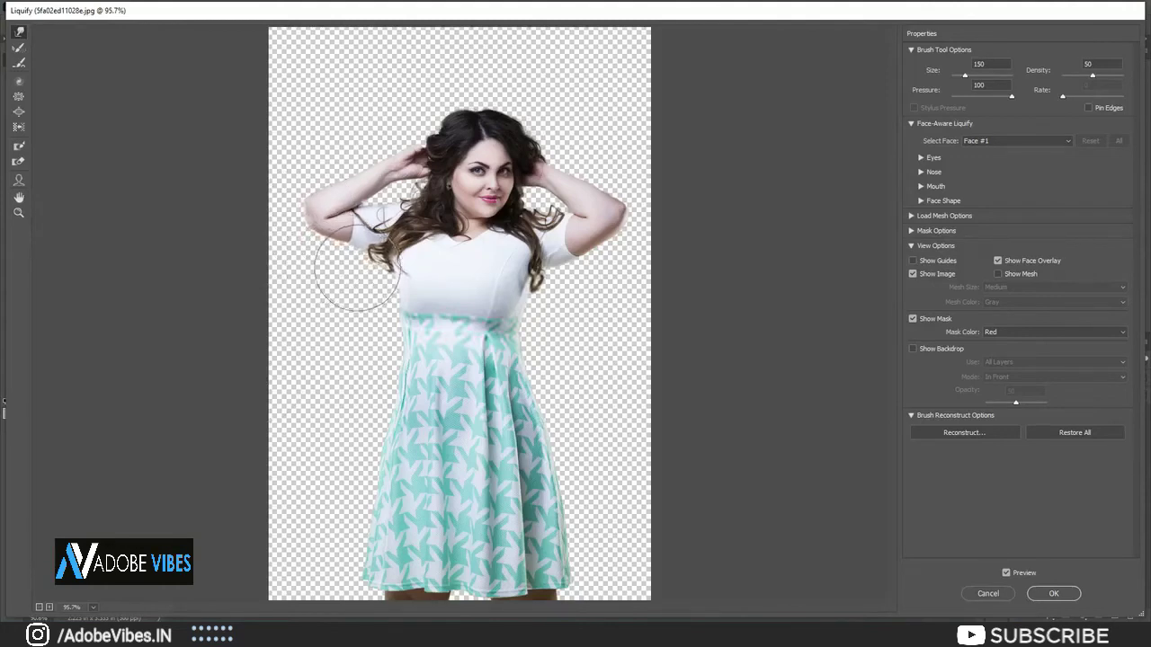
pyautogui.moveTo(586, 272)
pyautogui.mouseDown()
pyautogui.moveTo(616, 213)
pyautogui.moveTo(608, 203)
pyautogui.mouseUp()
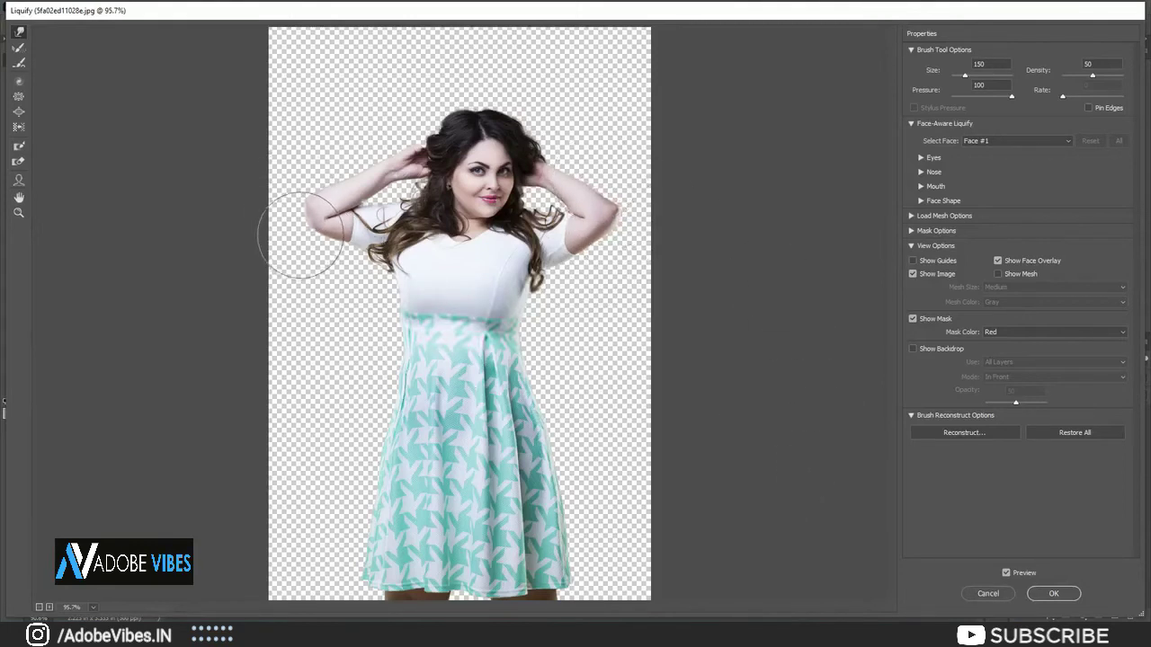
pyautogui.moveTo(300, 233); pyautogui.dragTo(305, 231)
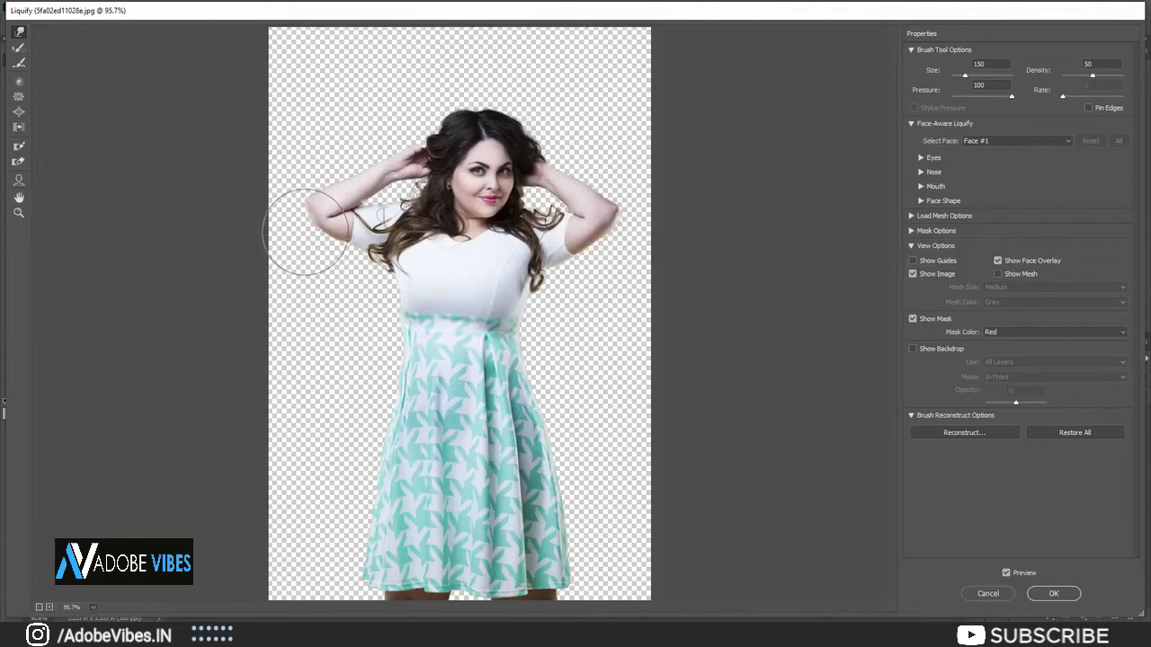
# - Round off the left elbow outline with a final Forward Warp stroke
pyautogui.moveTo(301, 232); pyautogui.dragTo(288, 206)
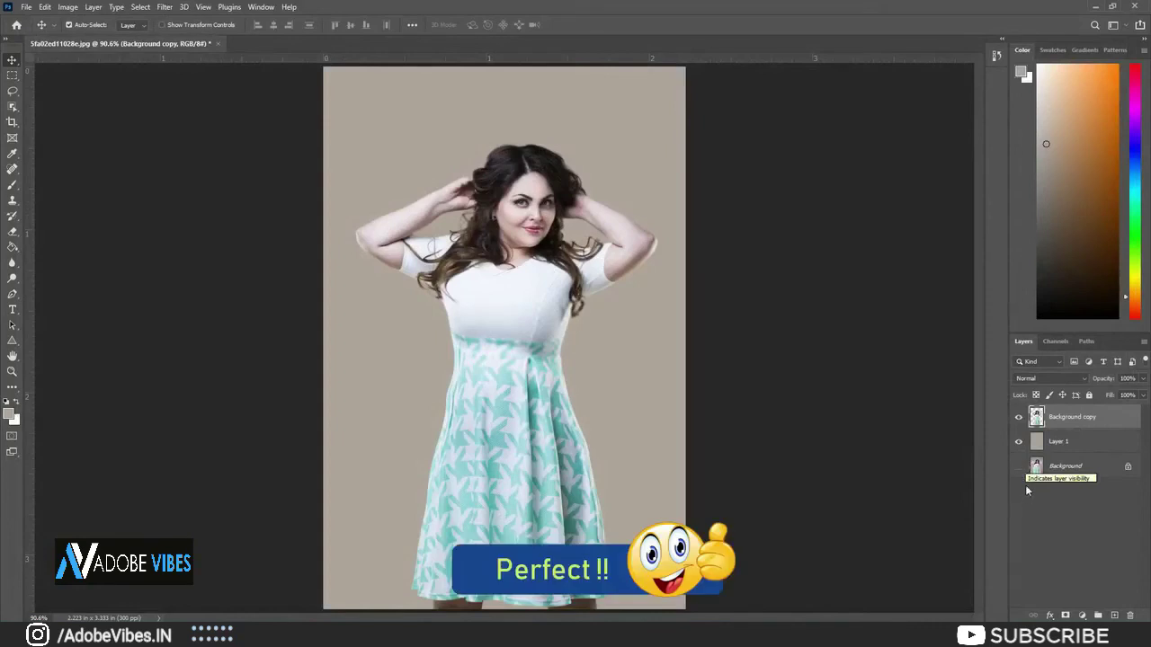
# - Merge the beige Layer 1 and Background copy into a single layer
pyautogui.click(1061, 442)
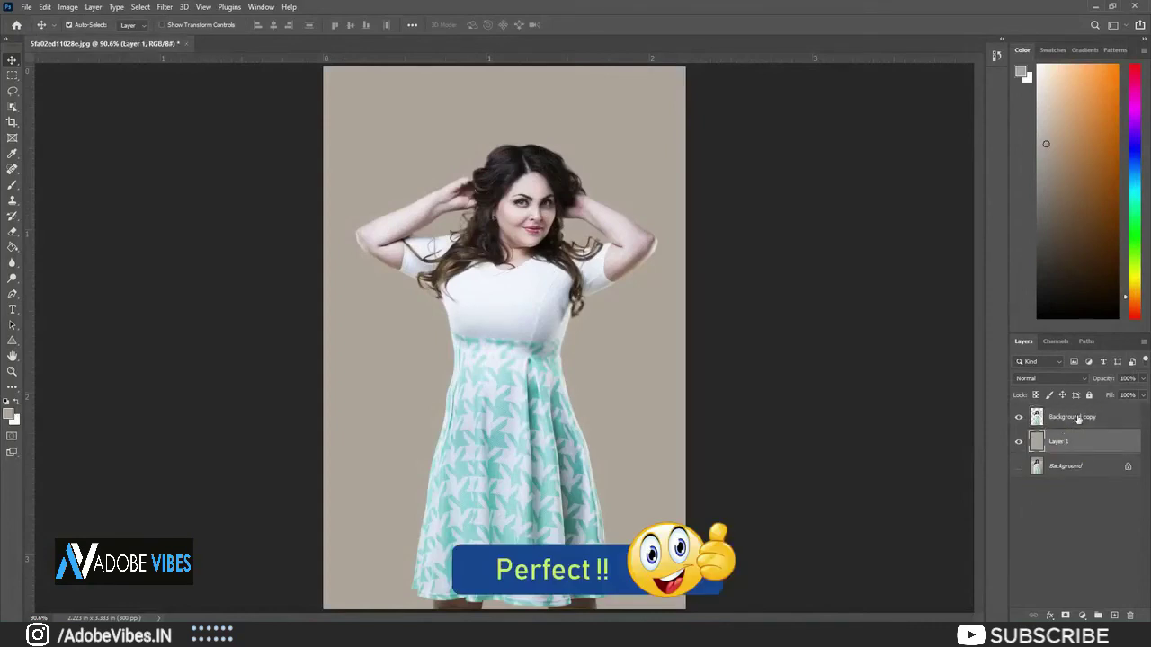
pyautogui.keyDown('shift'); pyautogui.click(1077, 419); pyautogui.keyUp('shift')
pyautogui.rightClick(1077, 419)
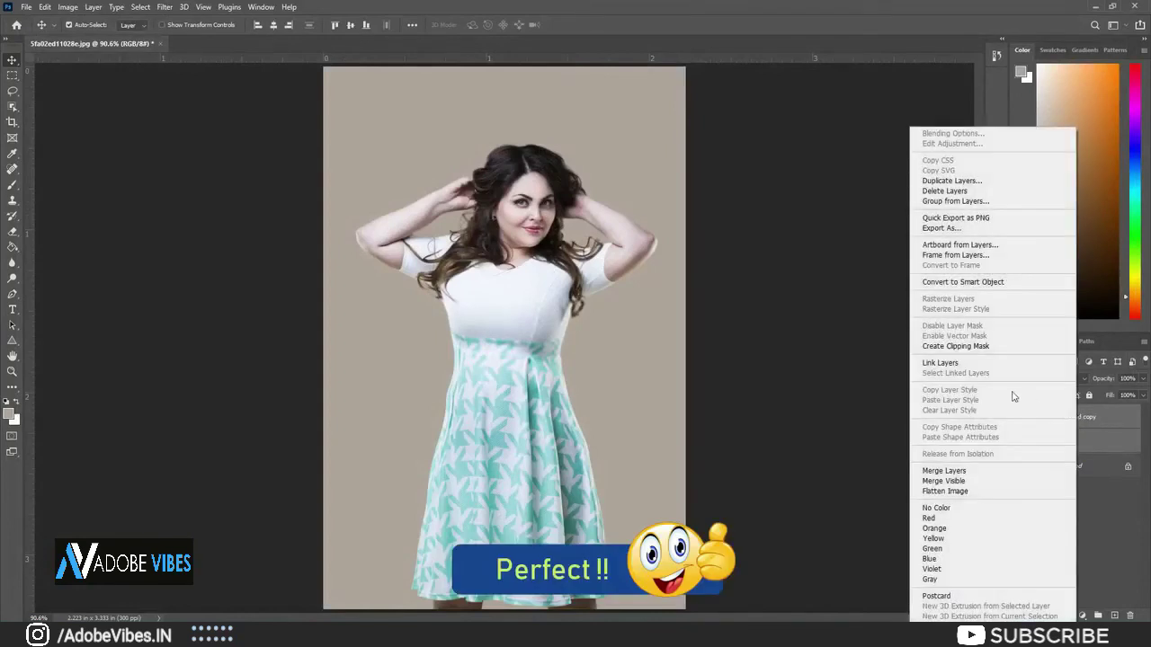
pyautogui.click(985, 470)
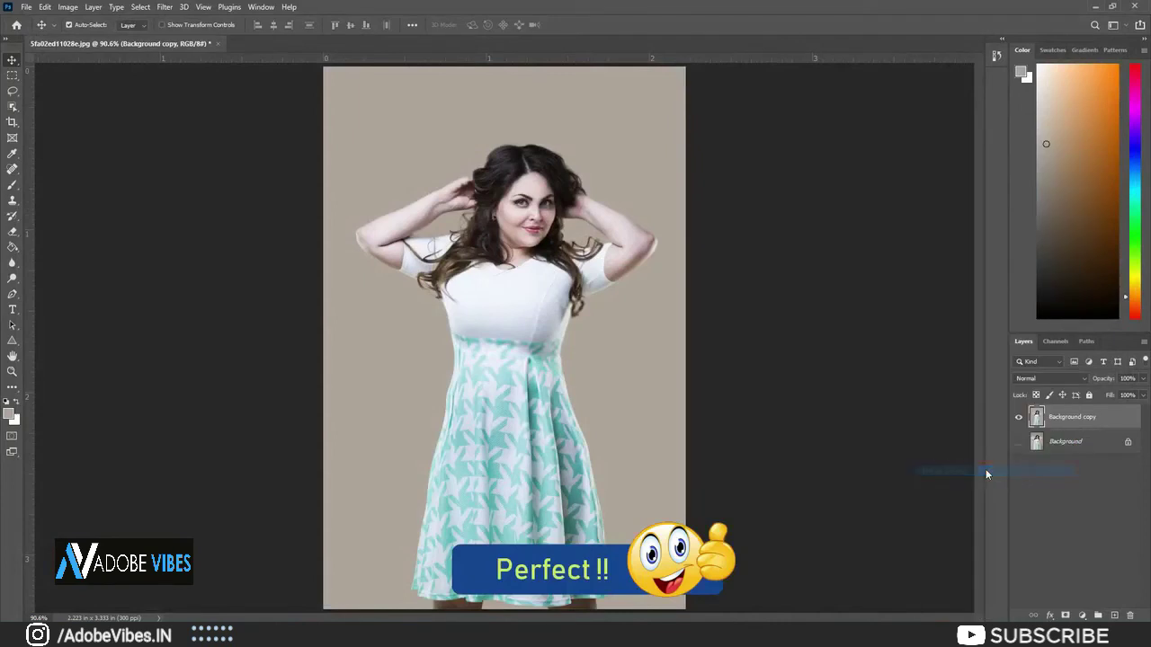
# - Toggle the merged layer's visibility twice to compare the slimmed portrait with the original
pyautogui.click(1019, 417)
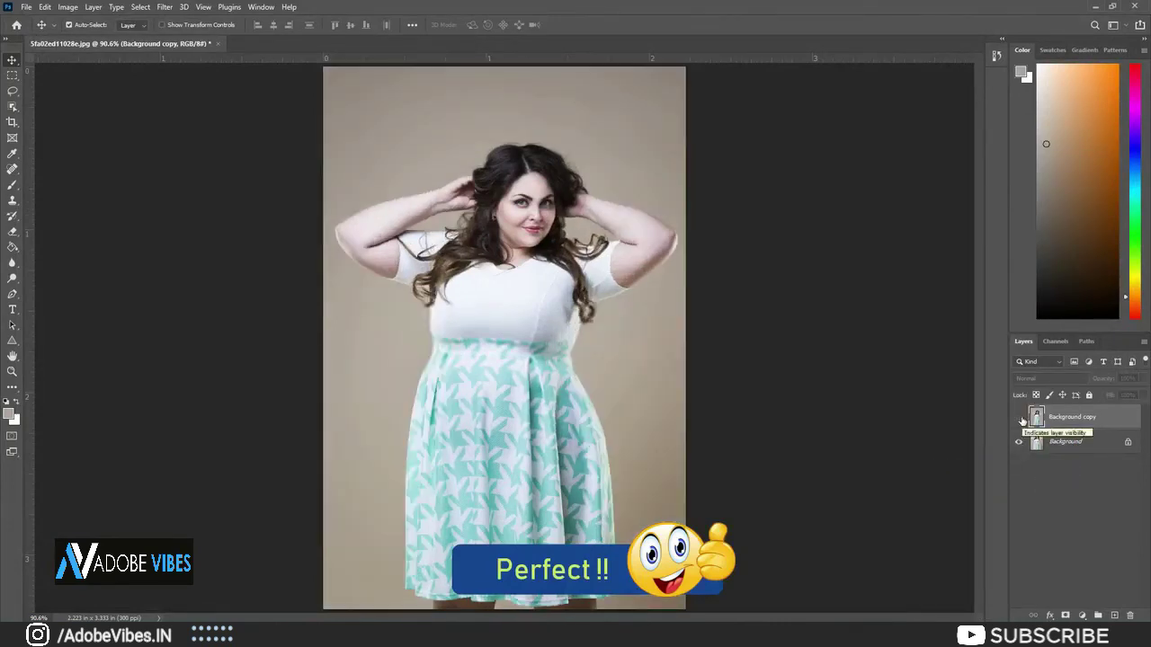
pyautogui.click(1019, 417)
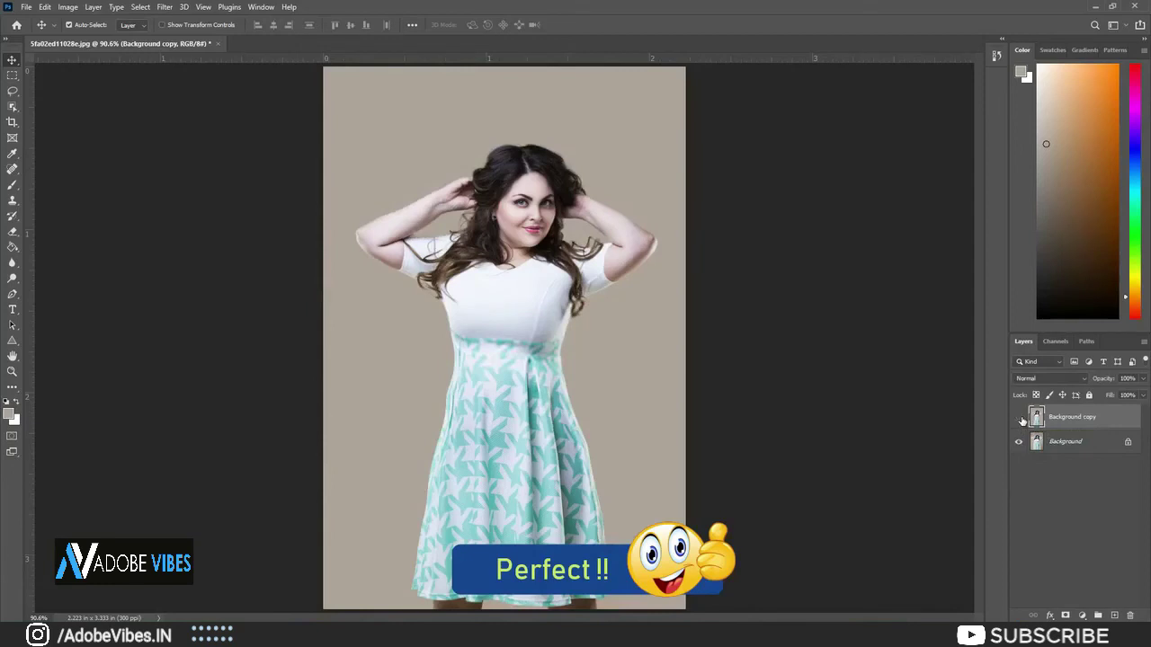
pyautogui.click(1020, 417)
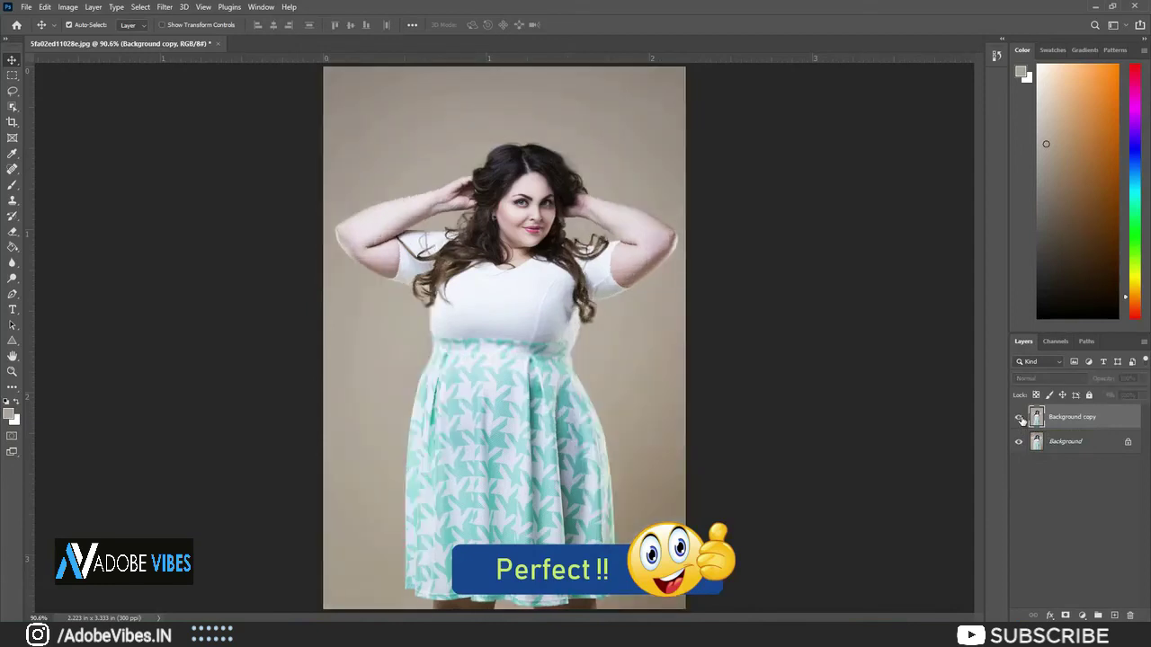
pyautogui.click(1020, 417)
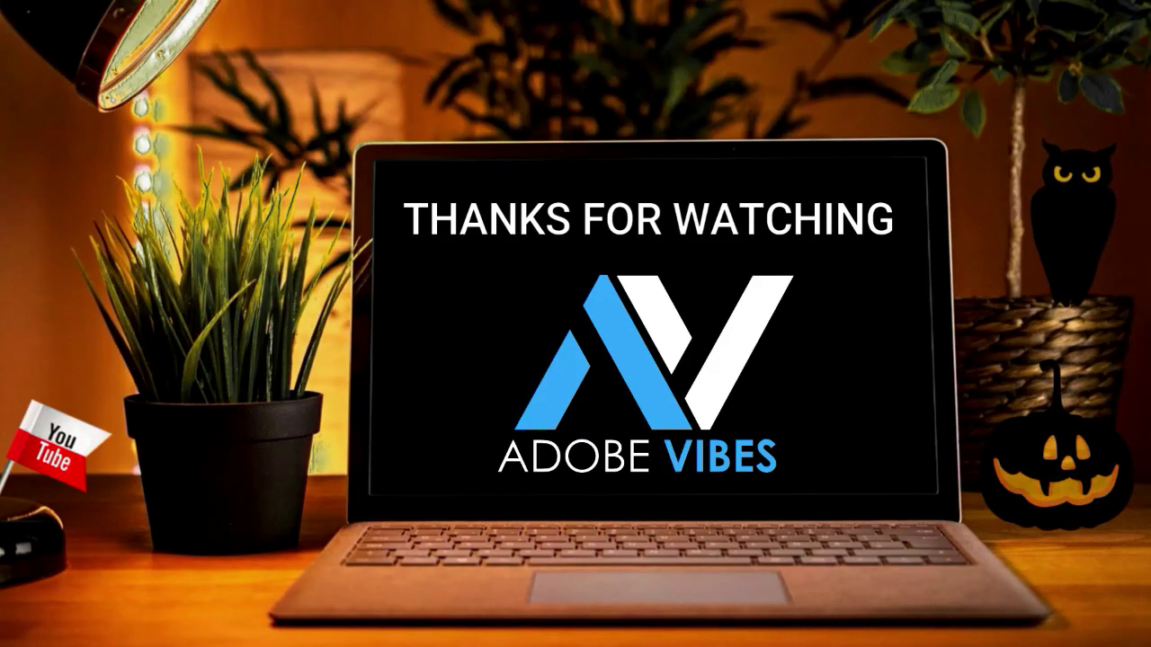